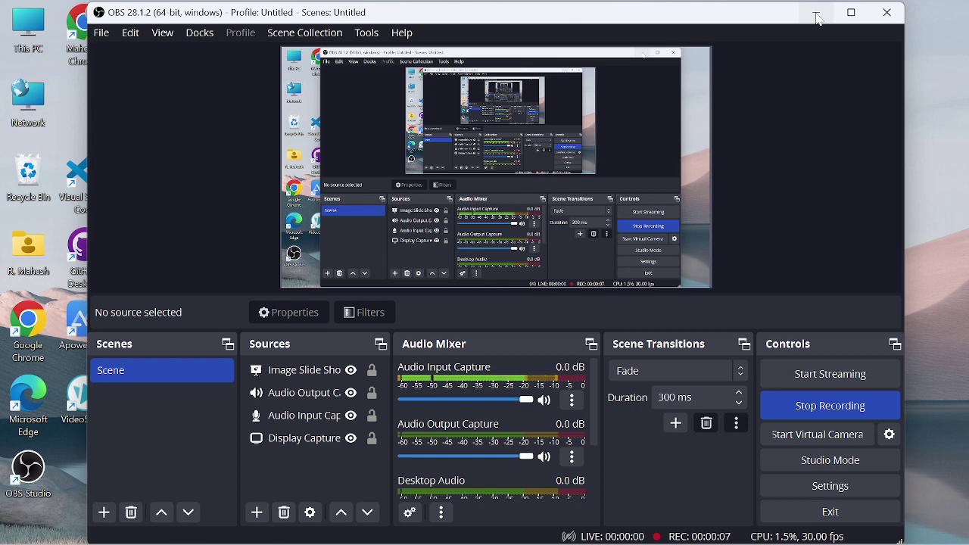
Step: Minimize OBS Studio so the desktop is visible while recording continues
left_click(816, 18)
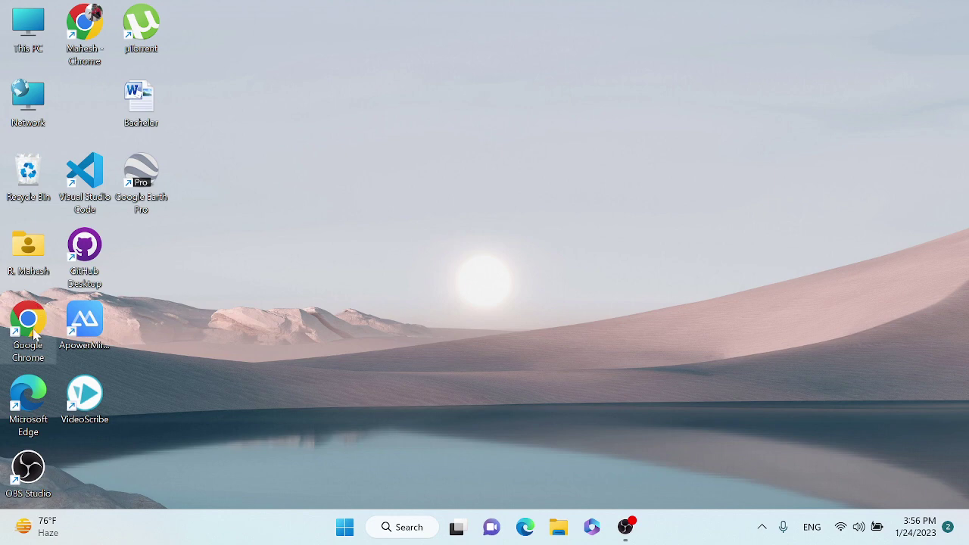
Step: Launch Chrome with a profile and search Google for 'scihub copernicus'
double_click(34, 333)
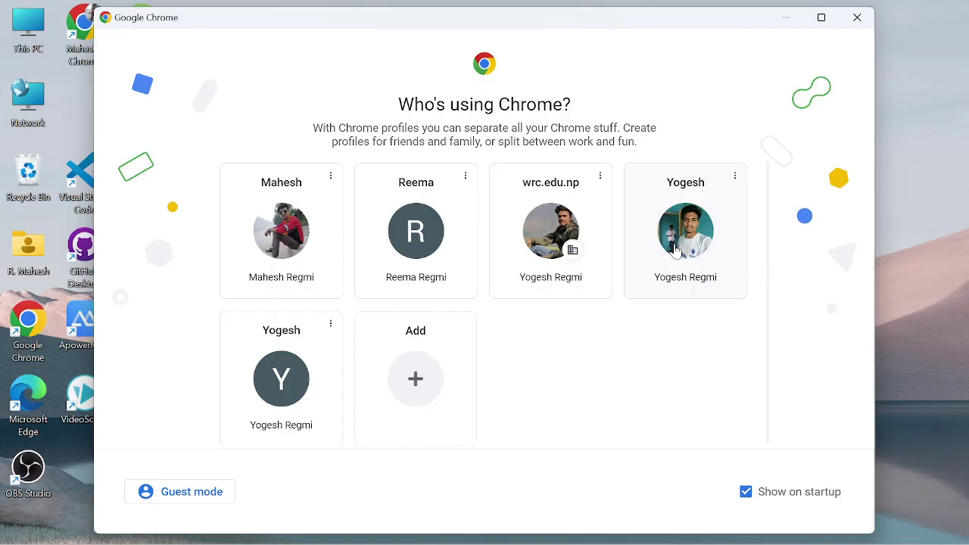
left_click(676, 249)
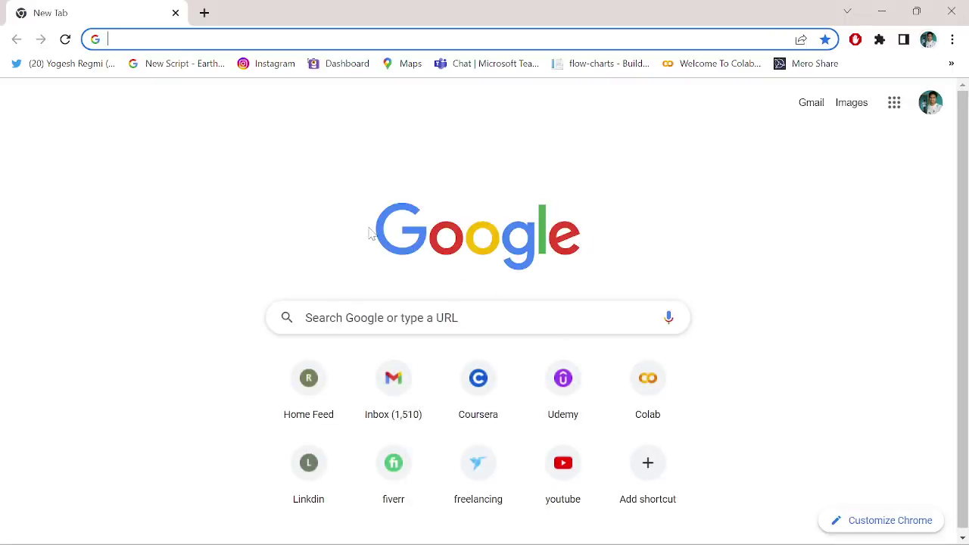
type("sc")
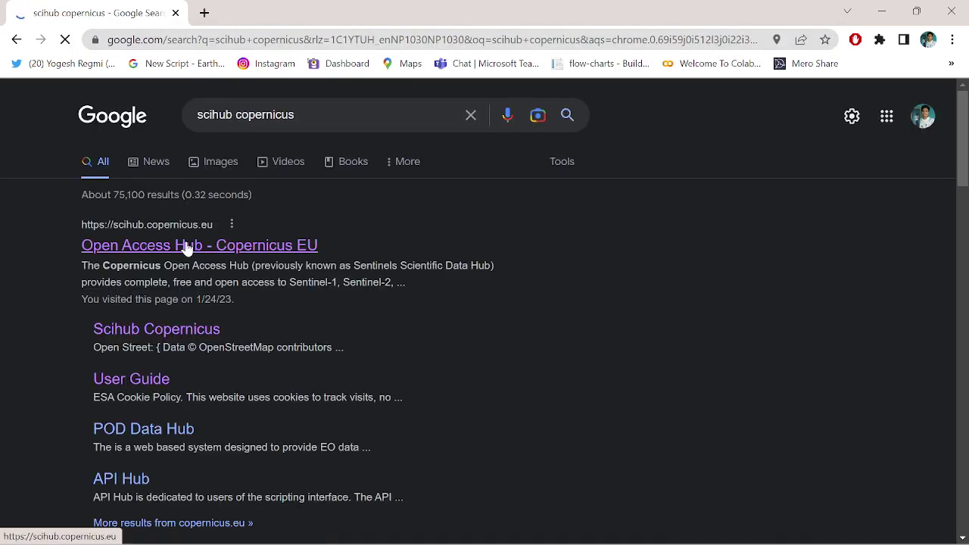
Step: Open the Copernicus Open Access Hub map page and show its login panel
left_click(187, 247)
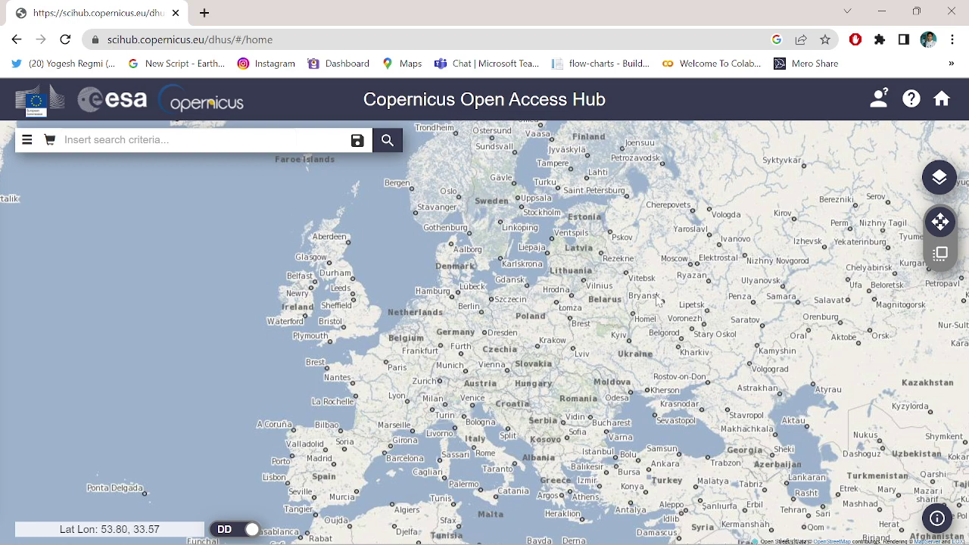
left_click_drag(655, 303, 401, 296)
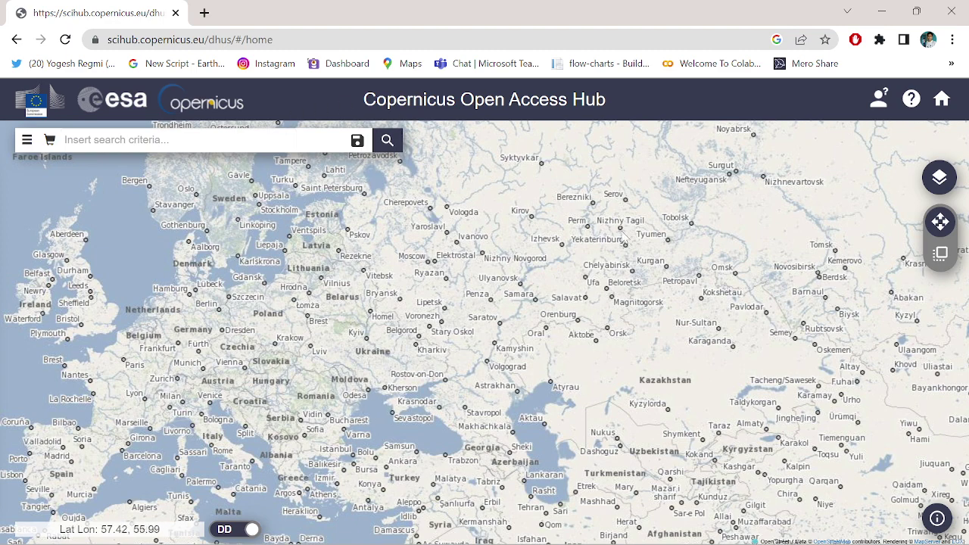
left_click(880, 106)
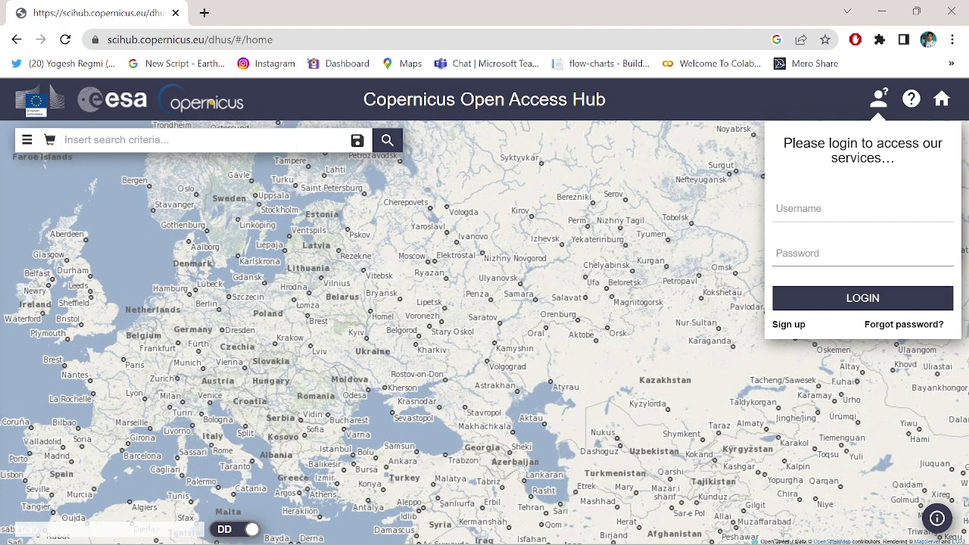
Step: Open the Register new account form and enter the first name
left_click(793, 329)
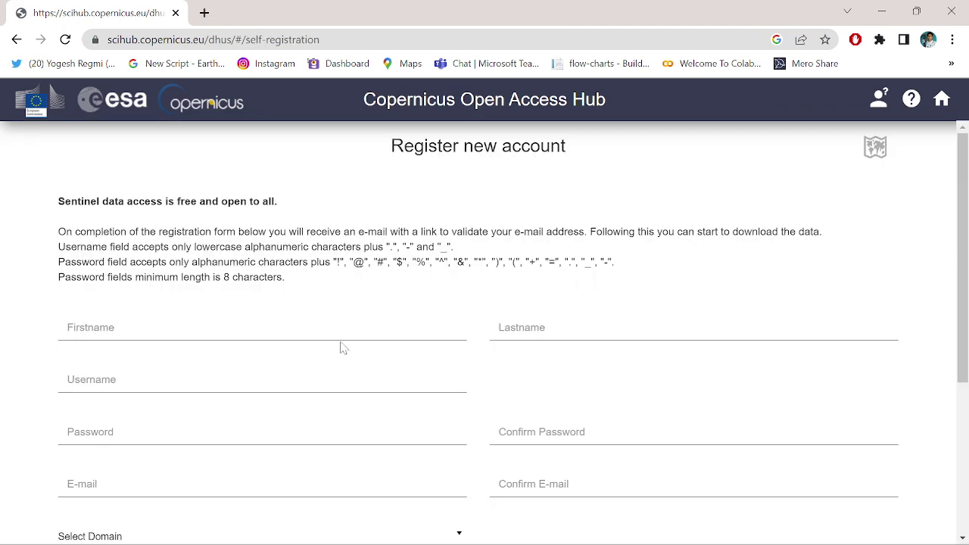
left_click(68, 327)
scroll(493, 364, "down", 3)
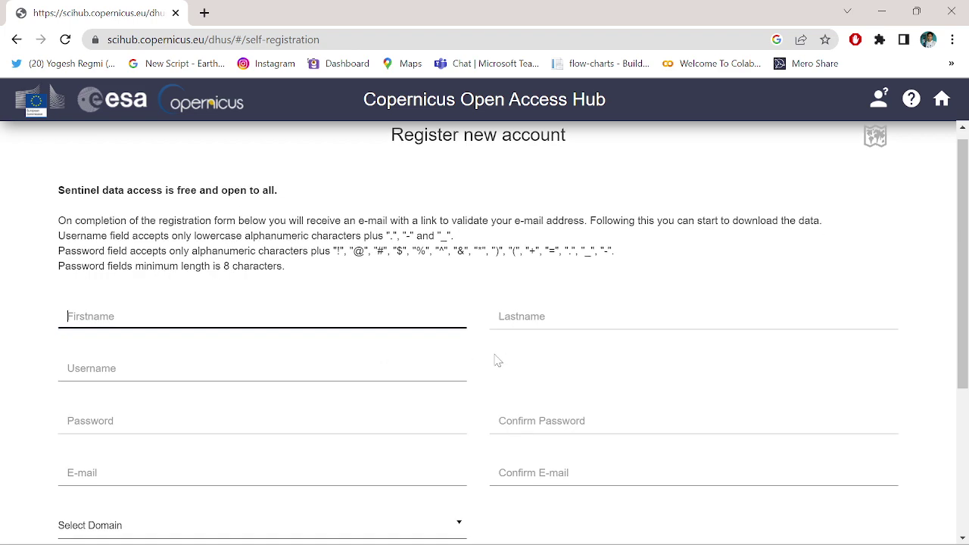
scroll(493, 363, "up", 3)
scroll(492, 363, "down", 4)
scroll(492, 367, "up", 4)
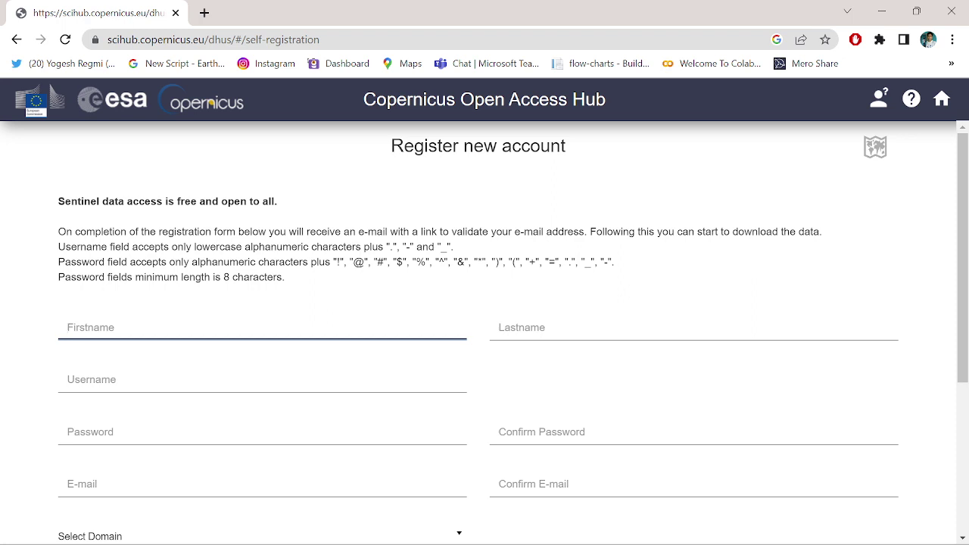
type("Yog")
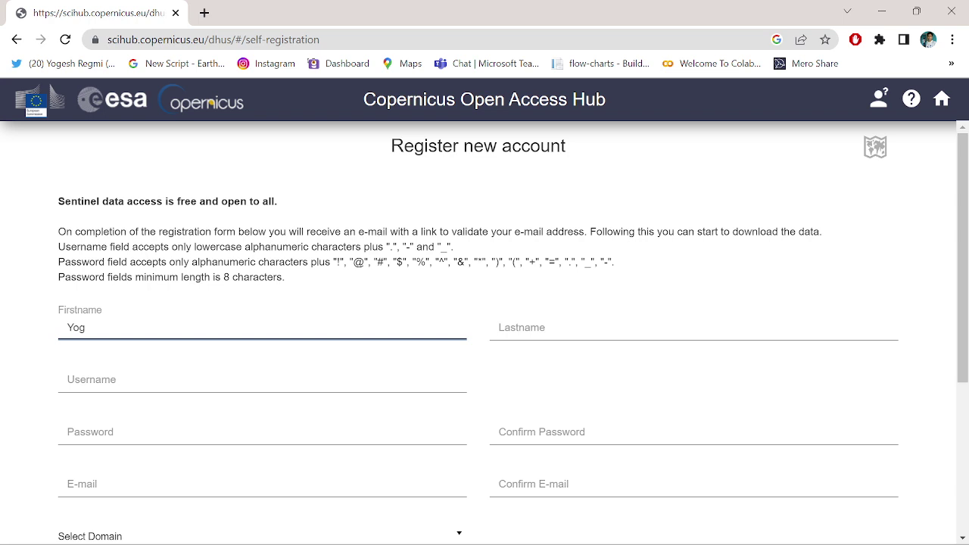
key("BackSpace")
key("BackSpace")
key("BackSpace")
Step: Fill in the last name, username, account password and password confirmation
key("Tab")
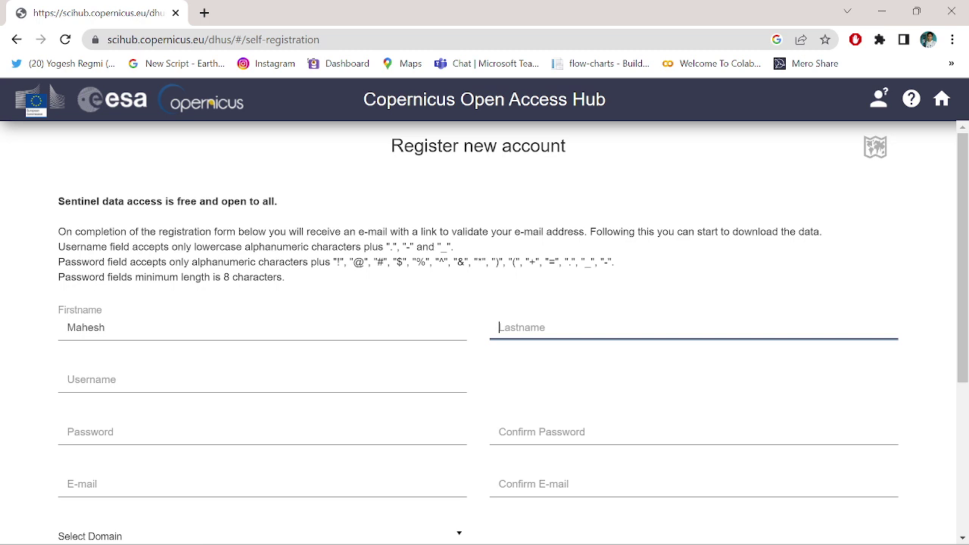
key("Tab")
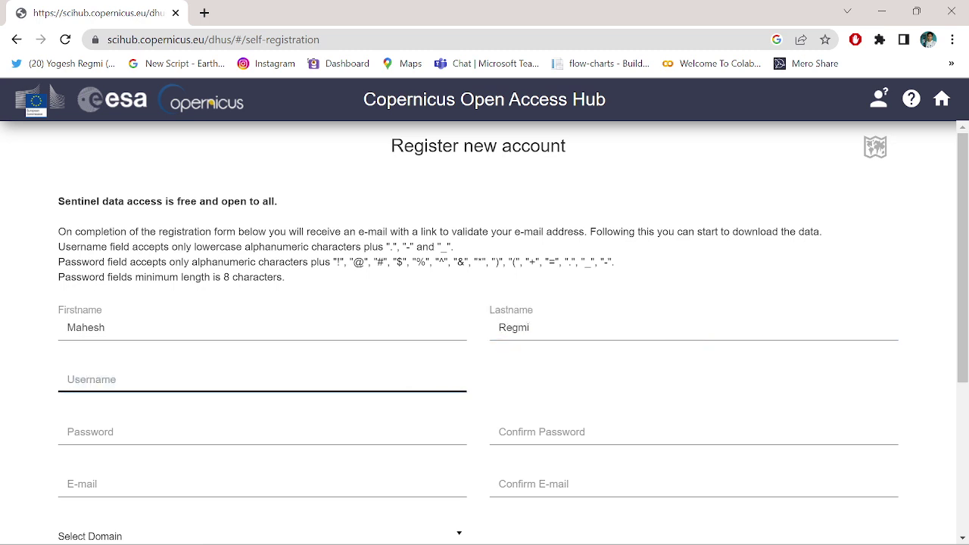
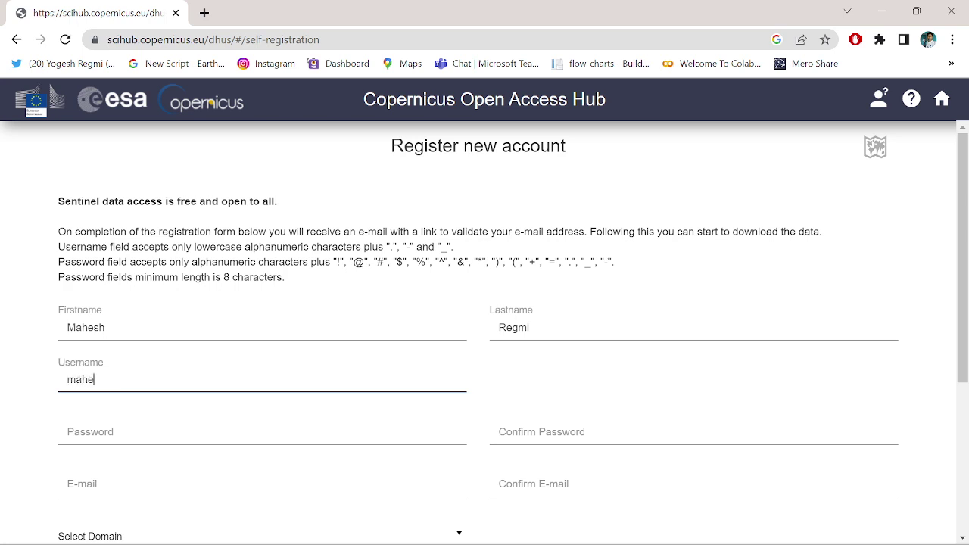
key("Tab")
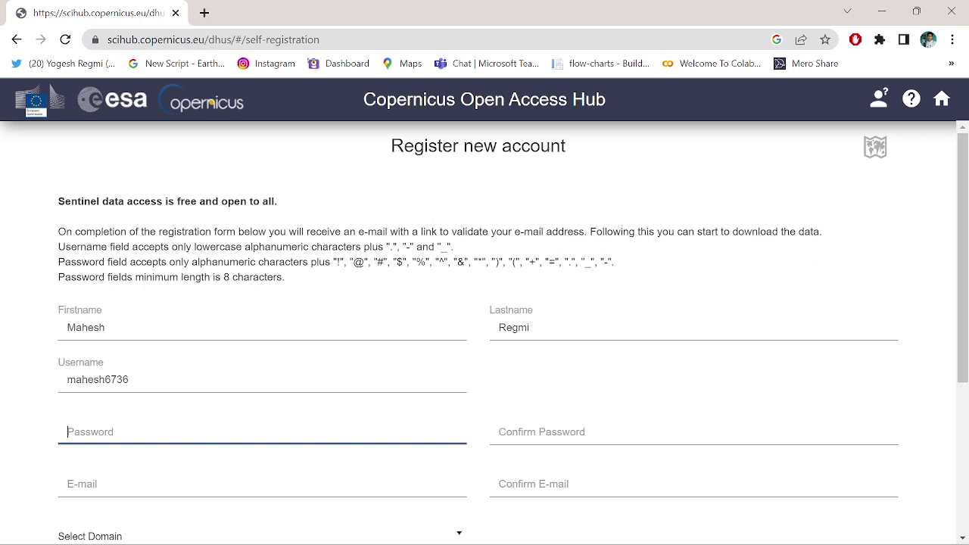
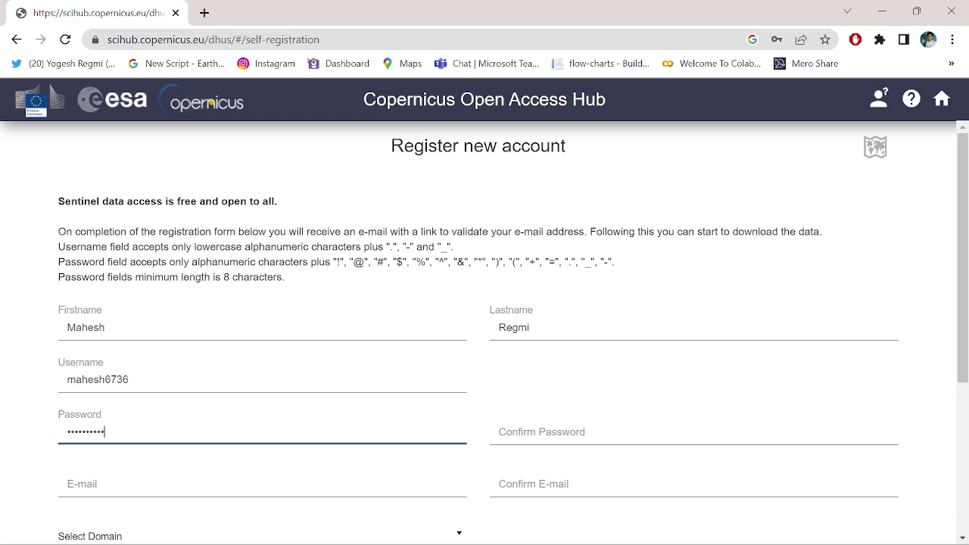
left_click(500, 432)
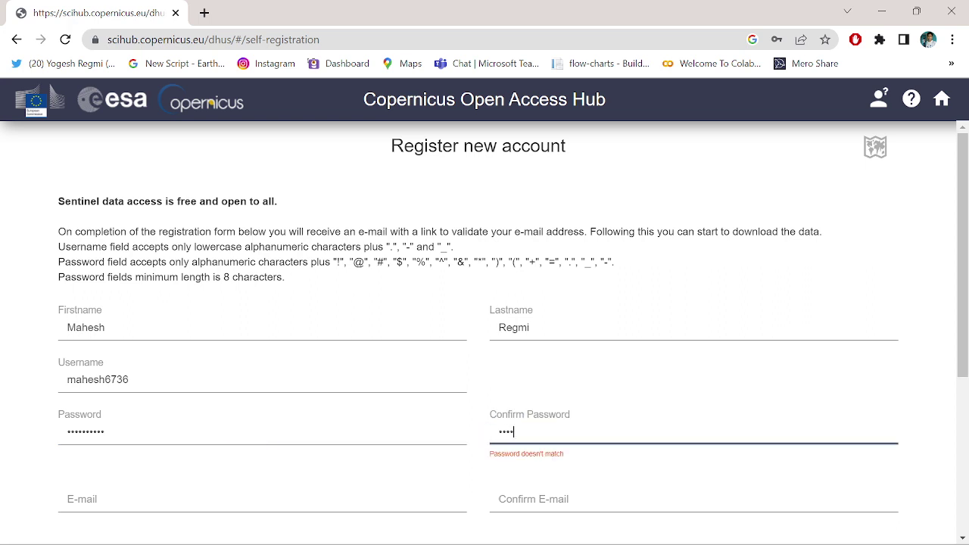
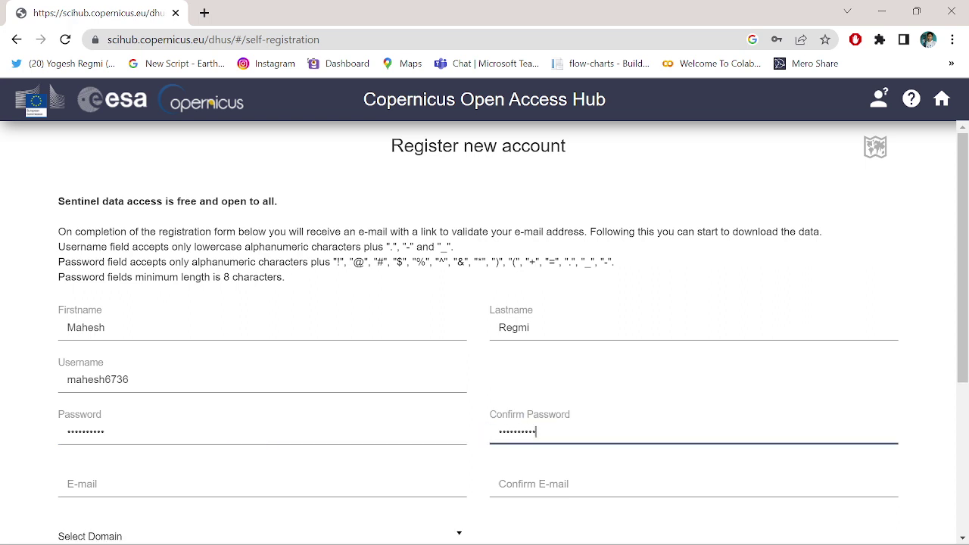
Step: Enter the e-mail address in both E-mail and Confirm E-mail fields
key("Tab")
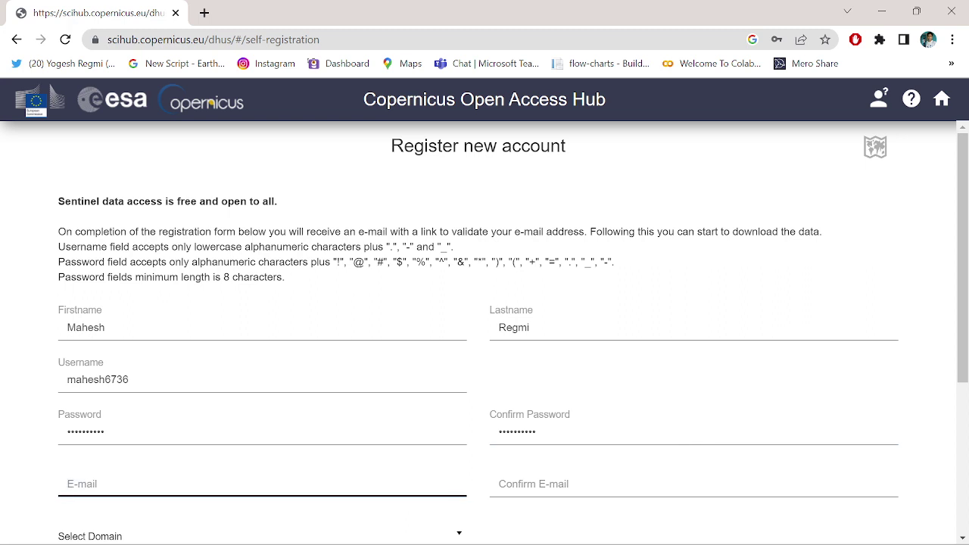
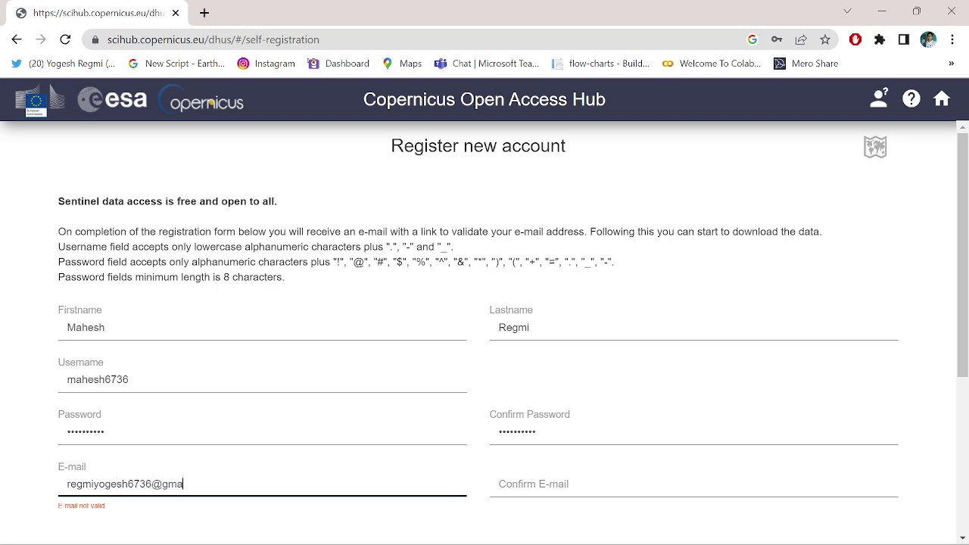
key("Tab")
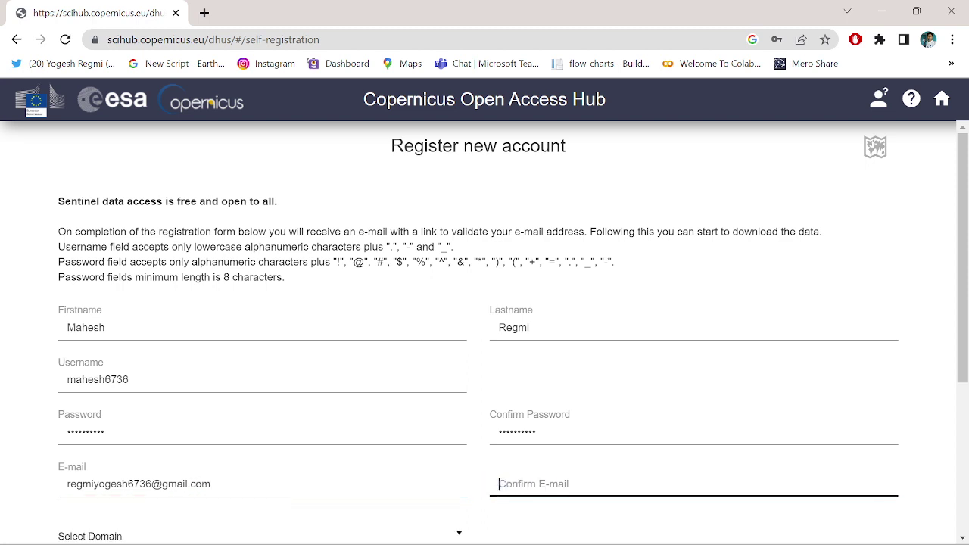
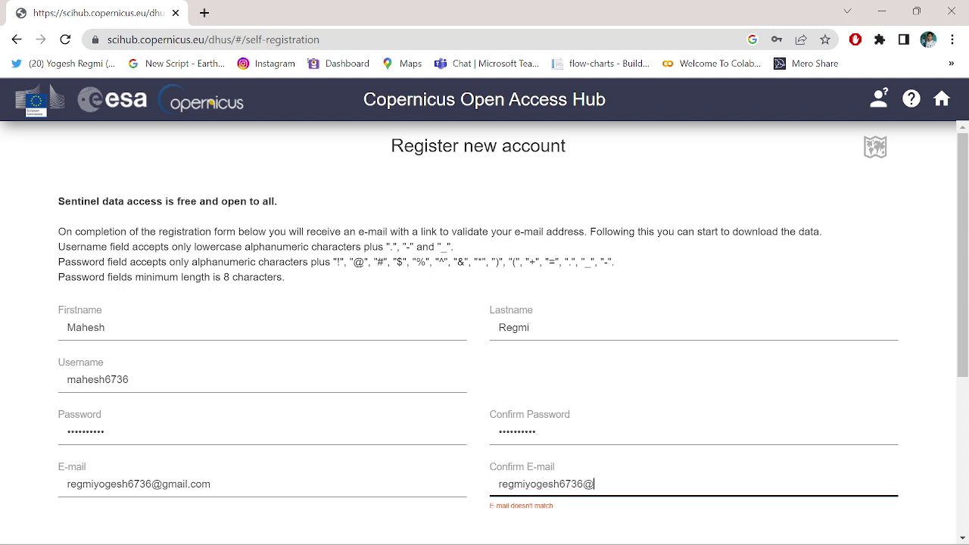
scroll(535, 491, "down", 2)
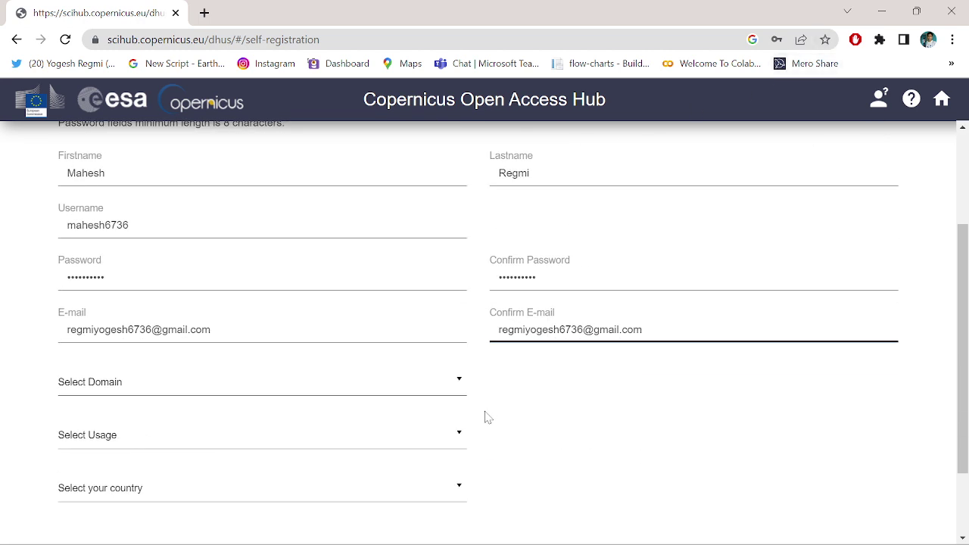
Step: Set the registration domain to Land and the usage to Education
left_click(445, 391)
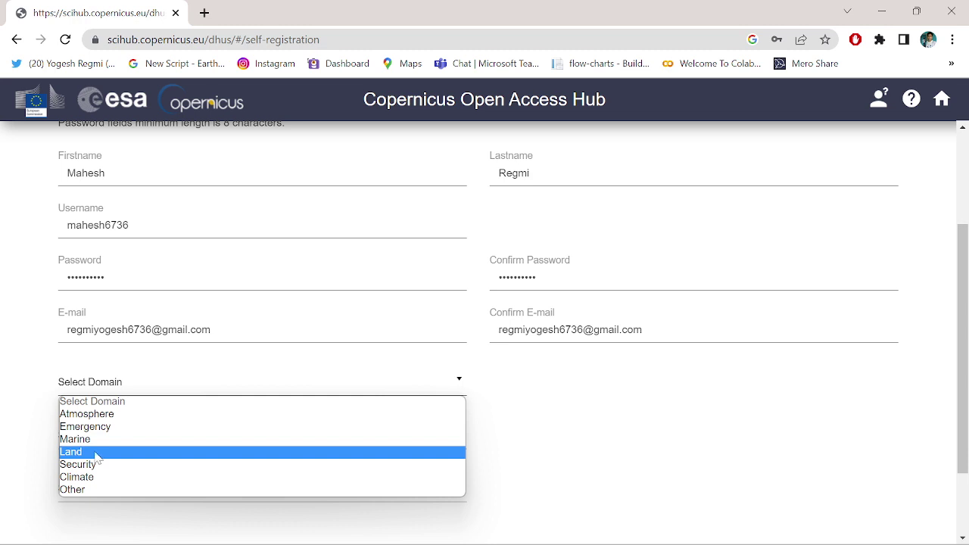
left_click(95, 454)
left_click(266, 438)
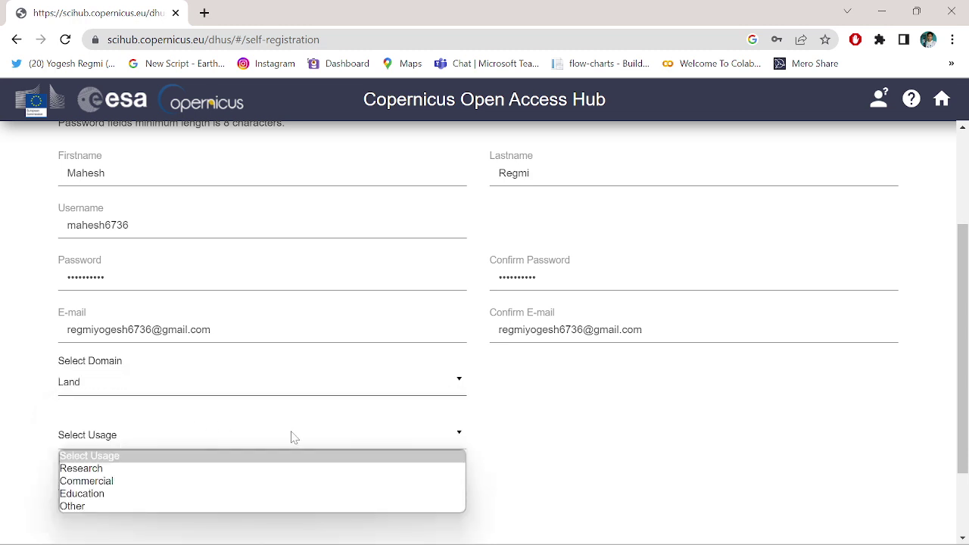
scroll(522, 429, "down", 2)
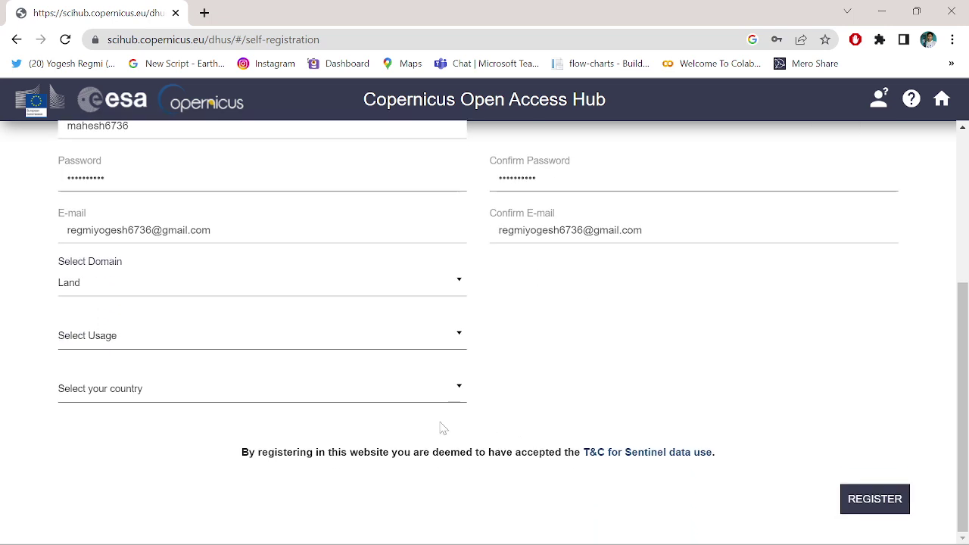
left_click(435, 347)
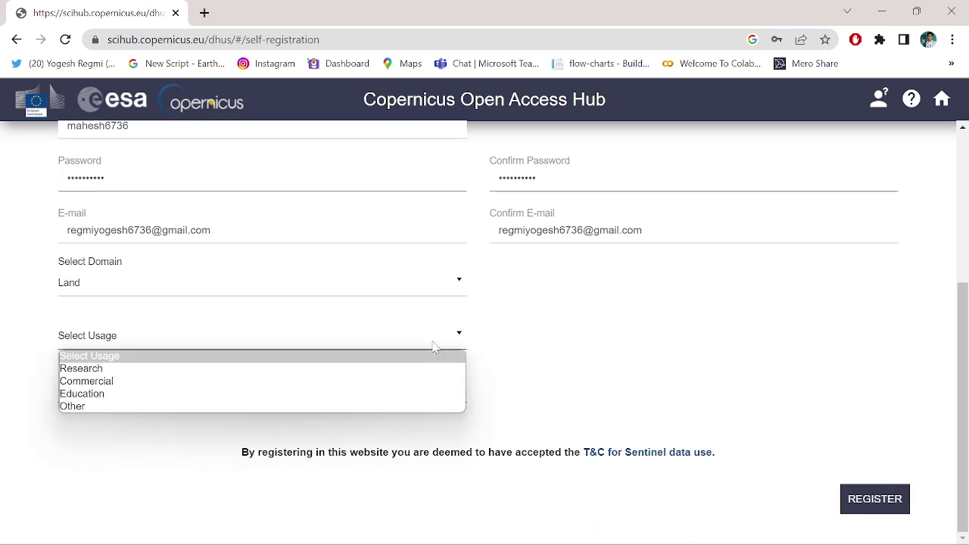
left_click(161, 395)
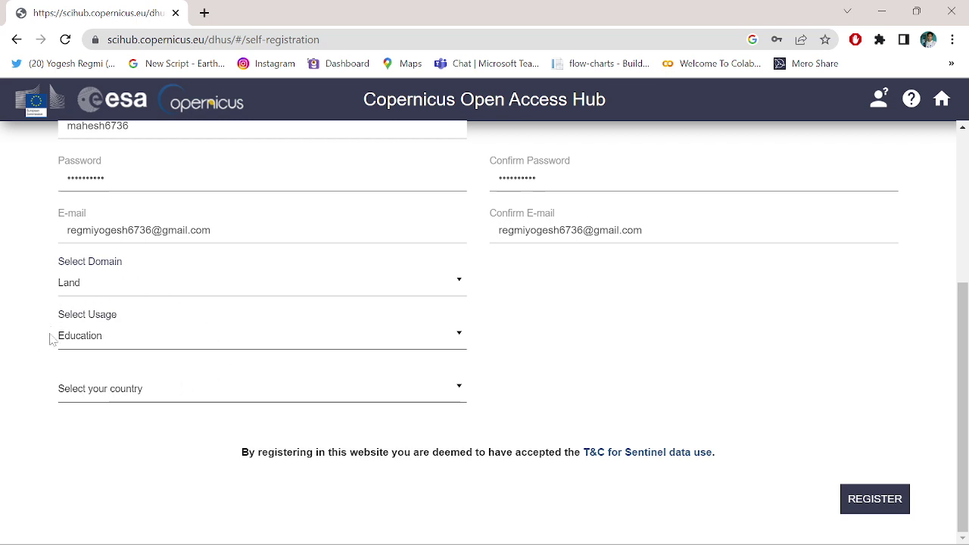
Step: Choose Nepal as the country on the registration form
left_click(449, 389)
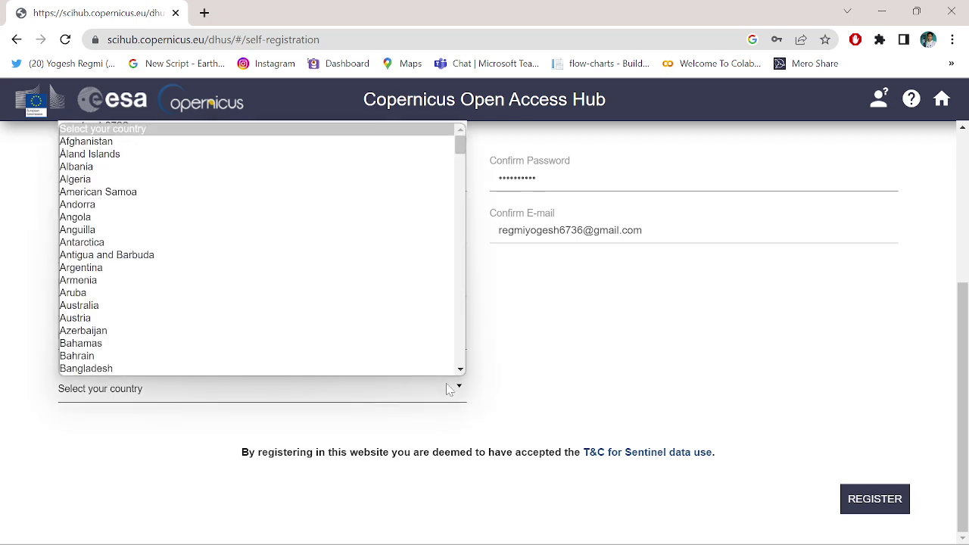
left_click(450, 391)
key("n")
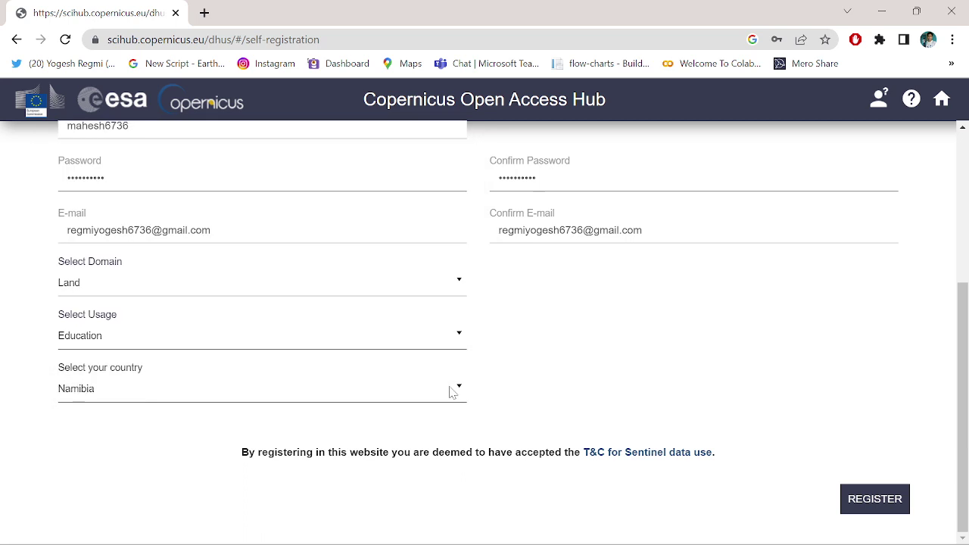
left_click(448, 390)
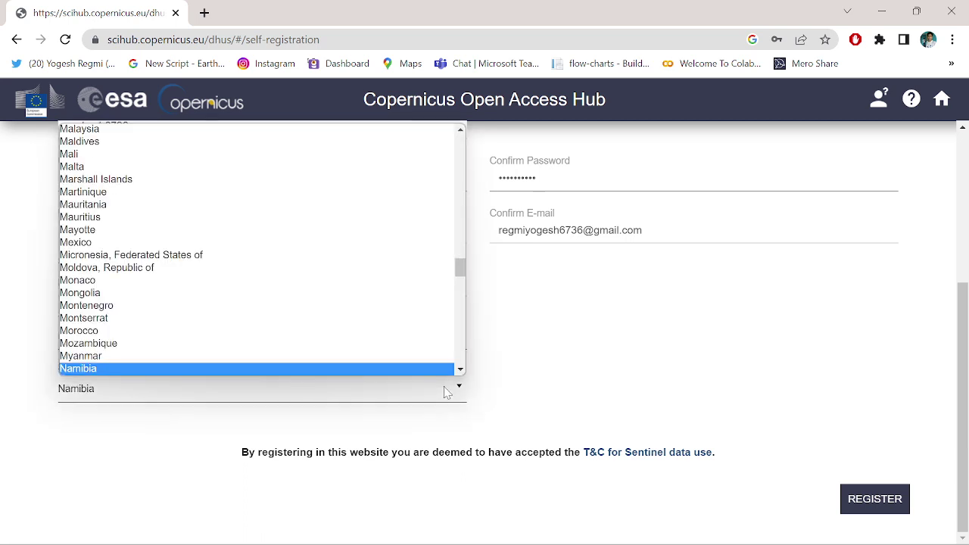
key("n")
key("n")
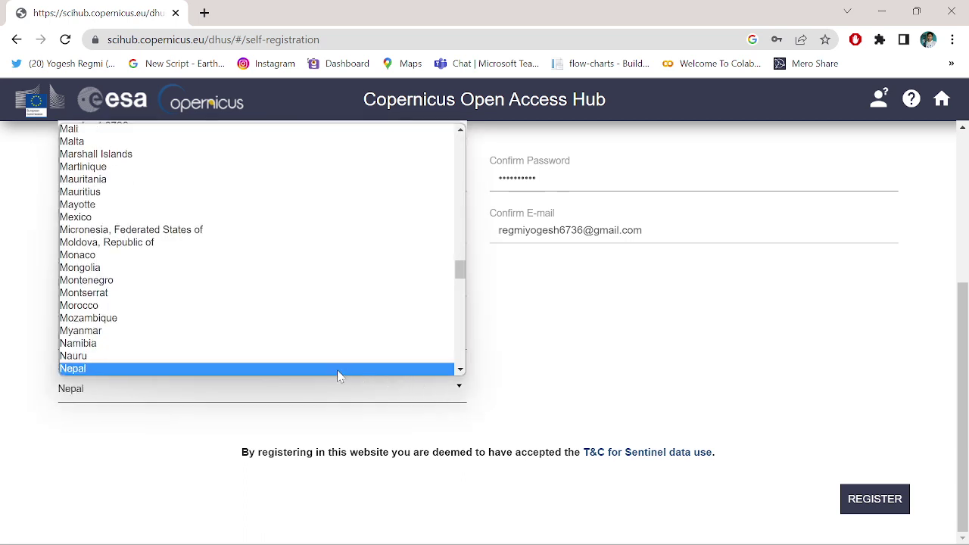
left_click(338, 371)
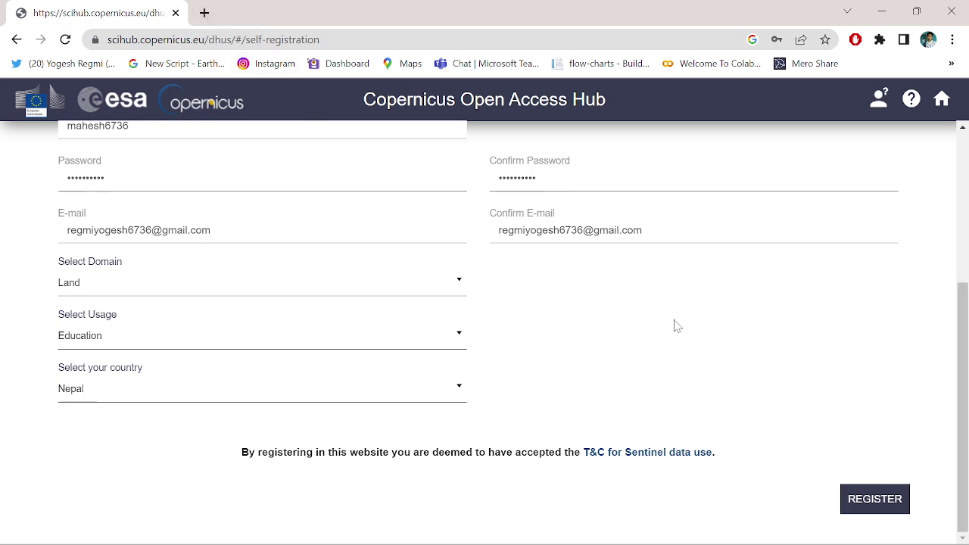
Step: Open Gmail in a new tab and follow the SciHub account-creation e-mail's activation link
left_click(205, 13)
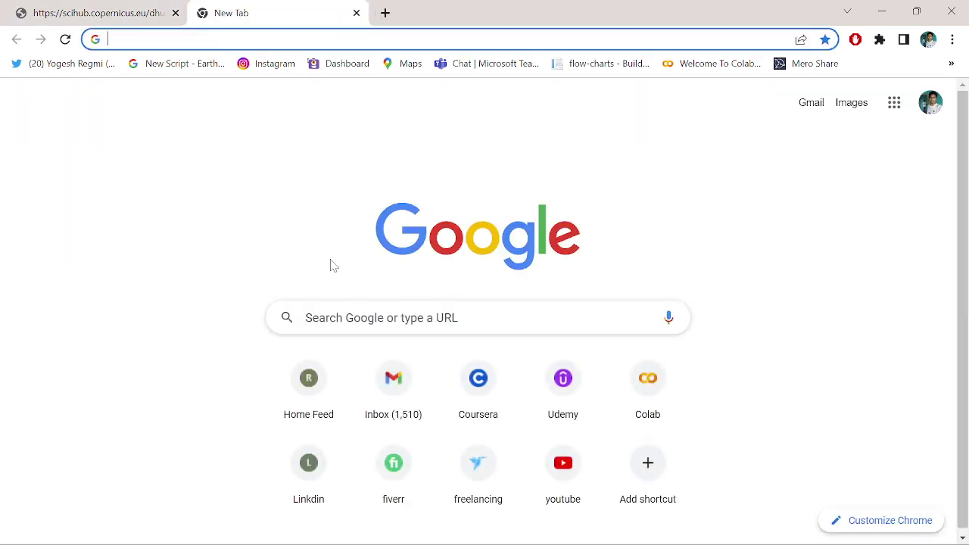
type("mail.google.com")
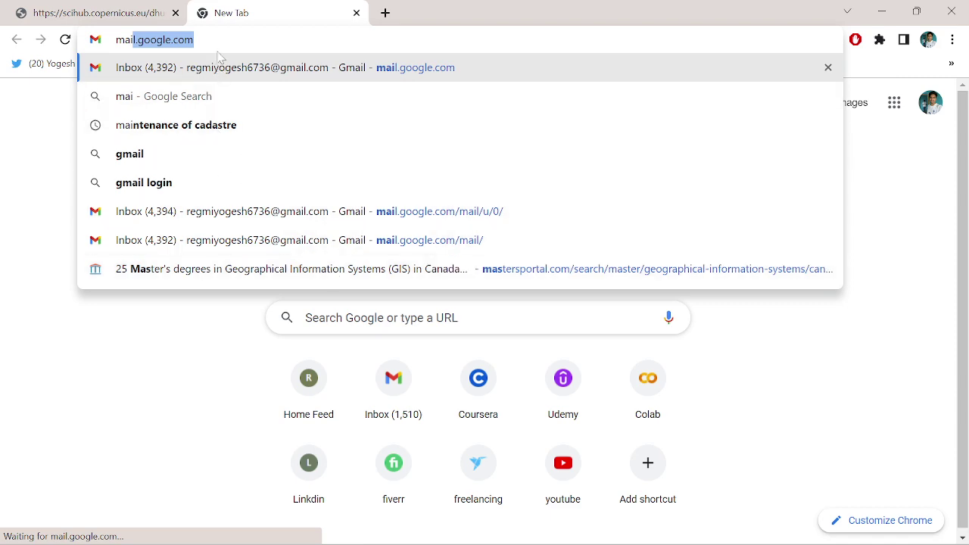
key("Right")
key("Return")
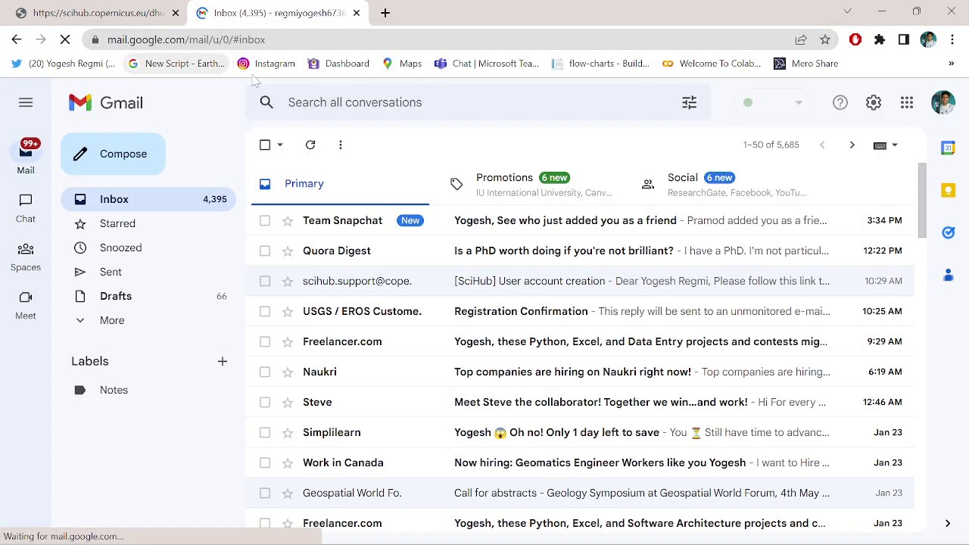
left_click(396, 281)
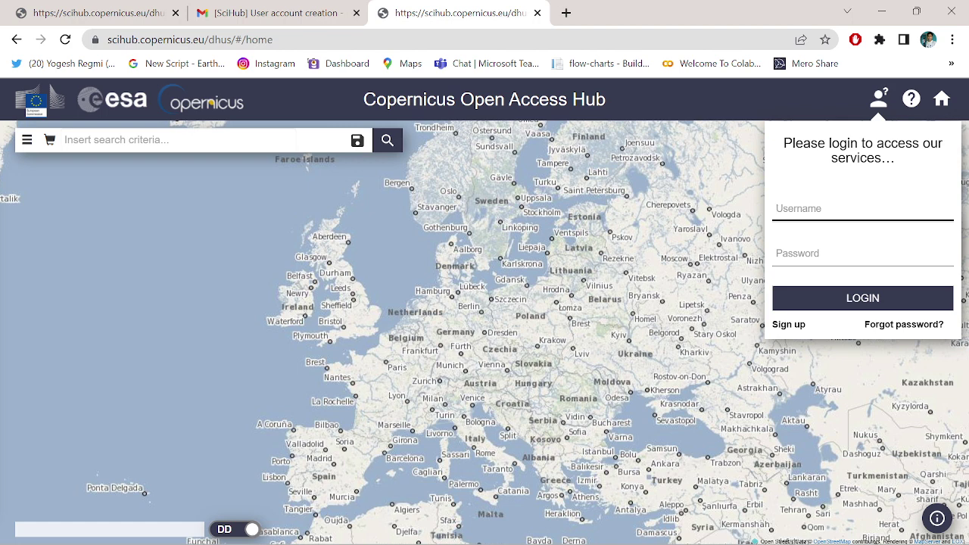
Step: Log in to the hub with the new account's username and password
left_click(863, 254)
type("m")
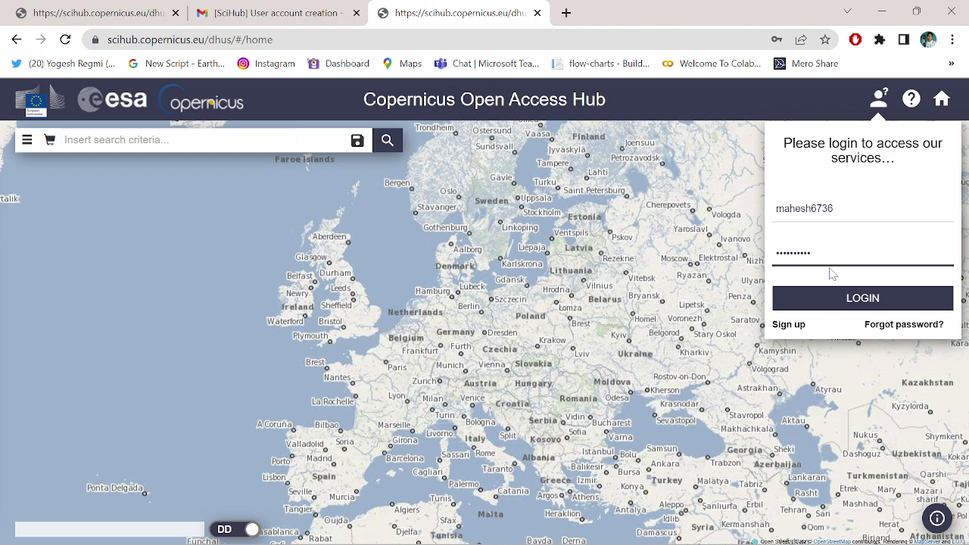
left_click(863, 298)
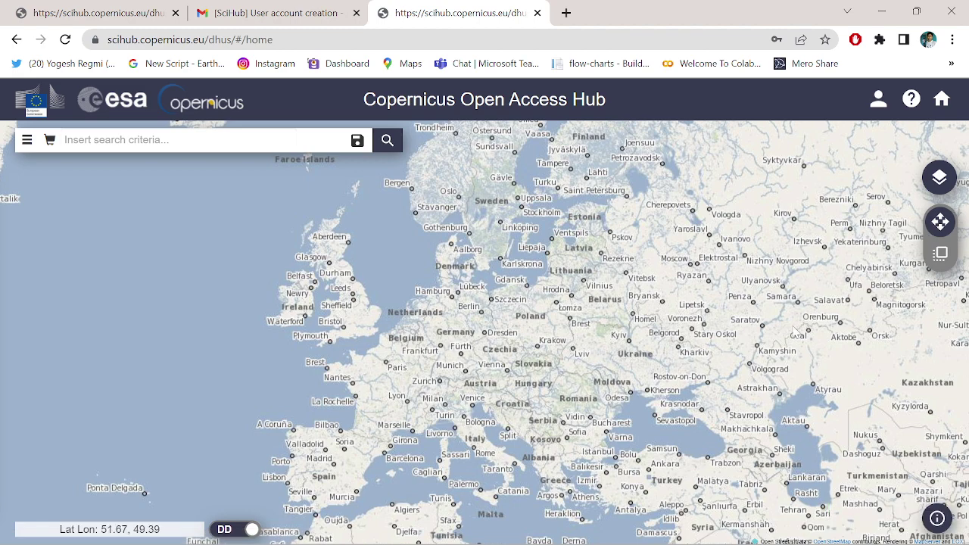
Step: Pan the map from Europe to Nepal and zoom in to street level on Butwal
left_click_drag(815, 342, 511, 364)
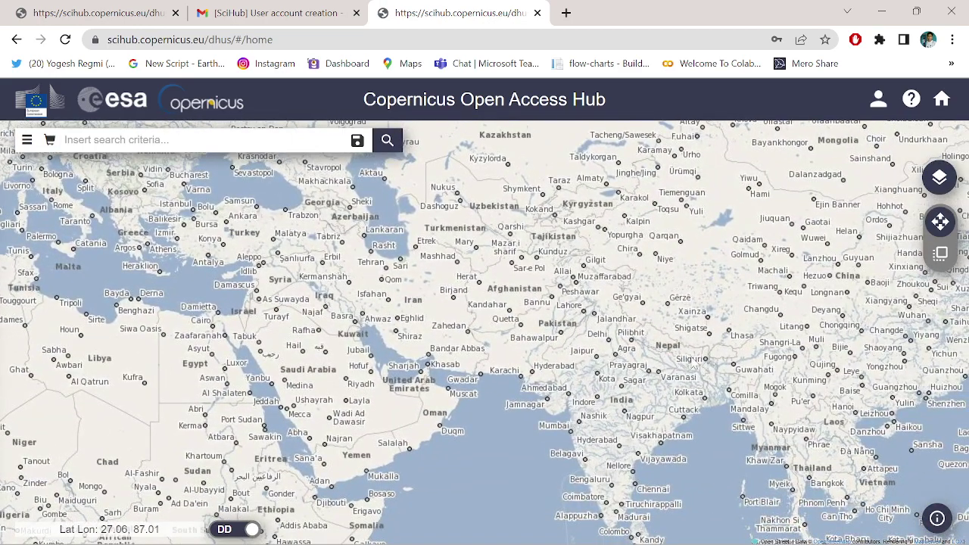
scroll(675, 362, "up", 2)
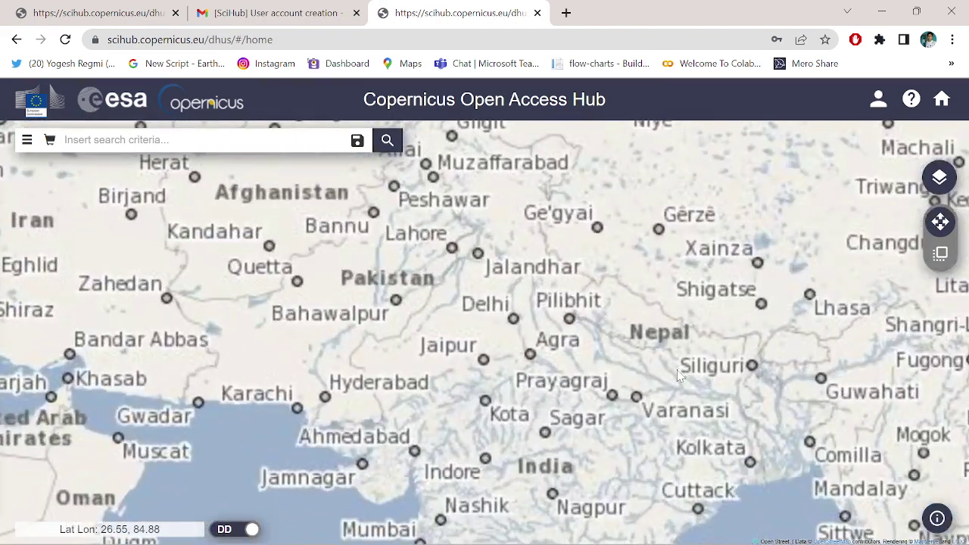
scroll(687, 378, "up", 2)
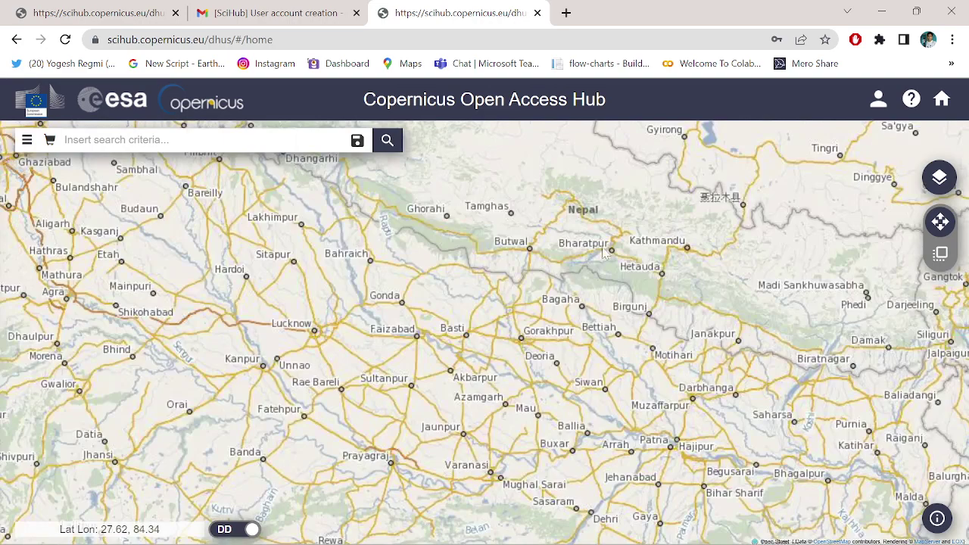
left_click_drag(597, 212, 584, 248)
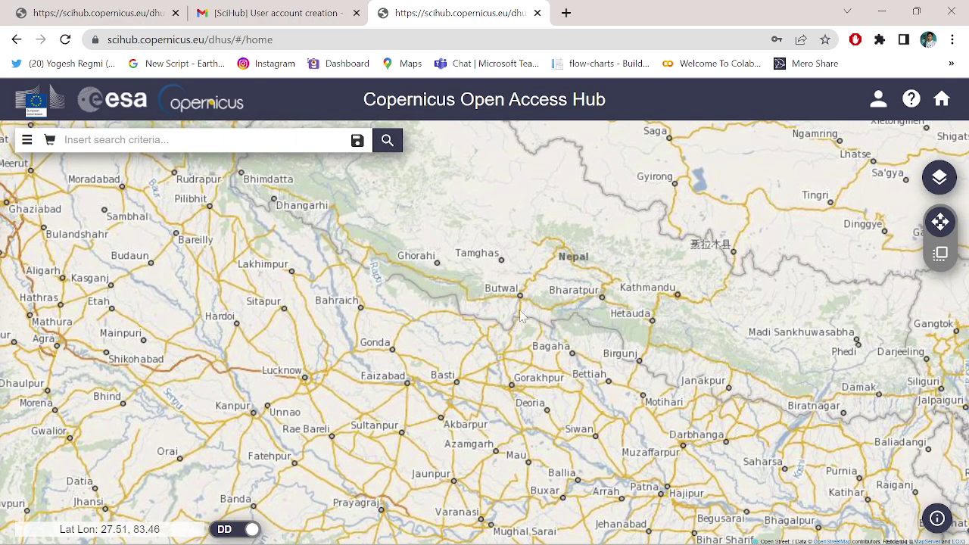
scroll(522, 302, "up", 1)
scroll(521, 303, "up", 2)
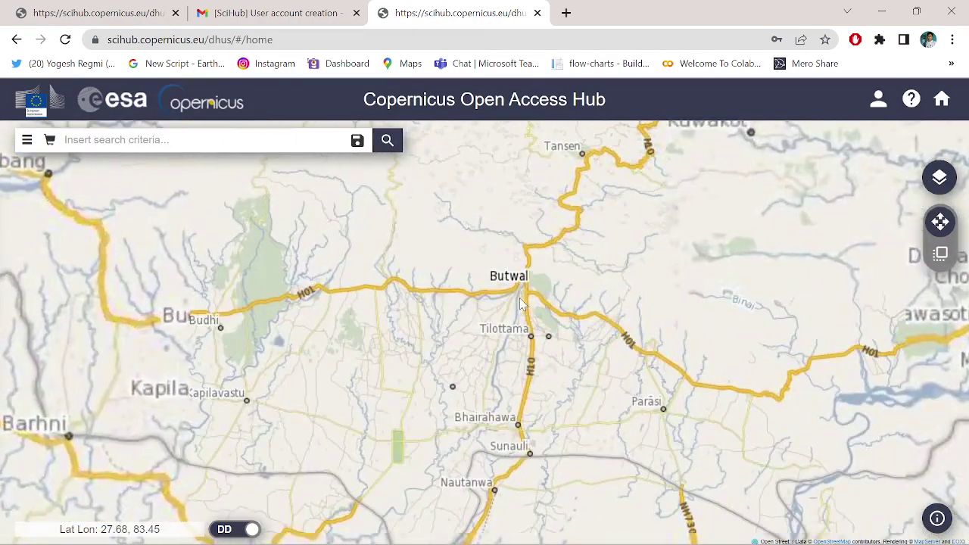
scroll(526, 286, "up", 1)
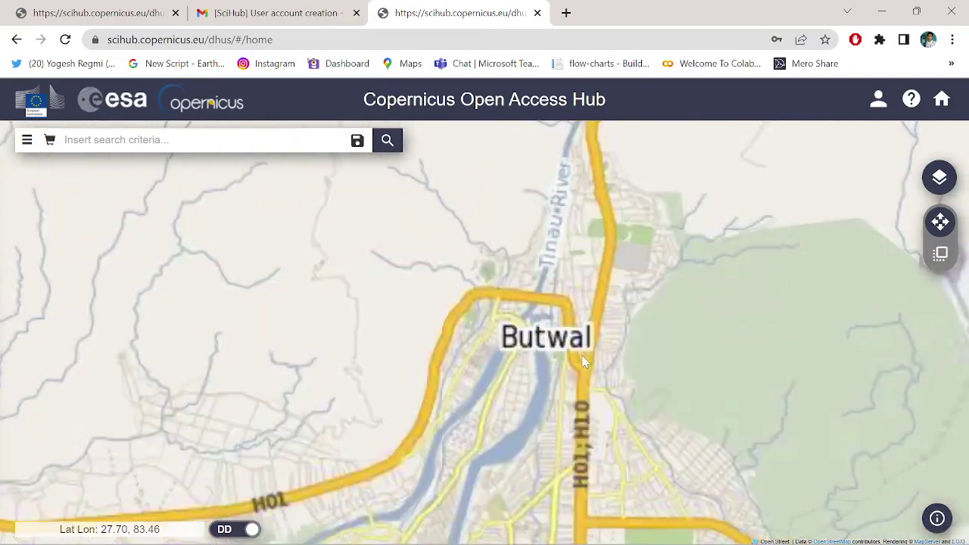
scroll(605, 254, "up", 2)
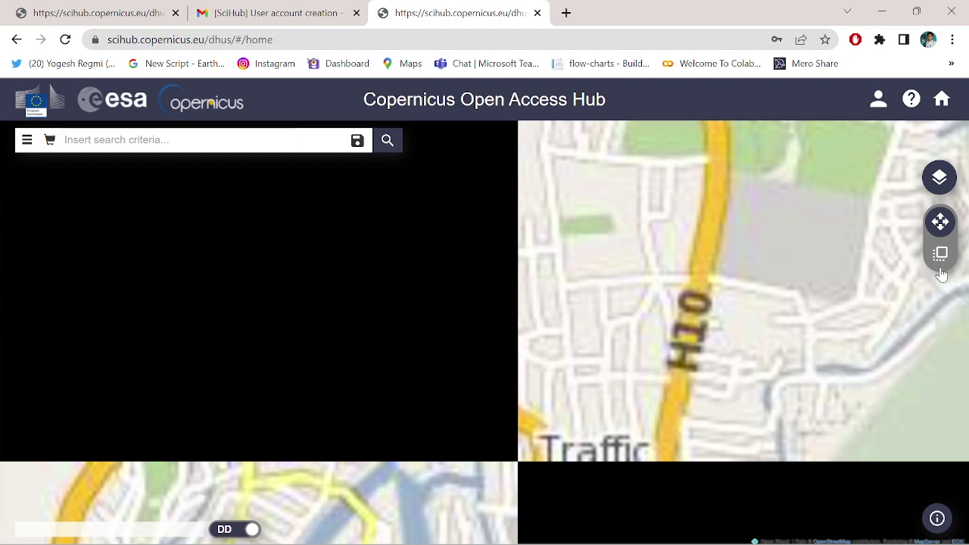
Step: Switch the base map to Sentinel-2 Cloudless and draw a four-corner search area over Butwal
left_click(942, 177)
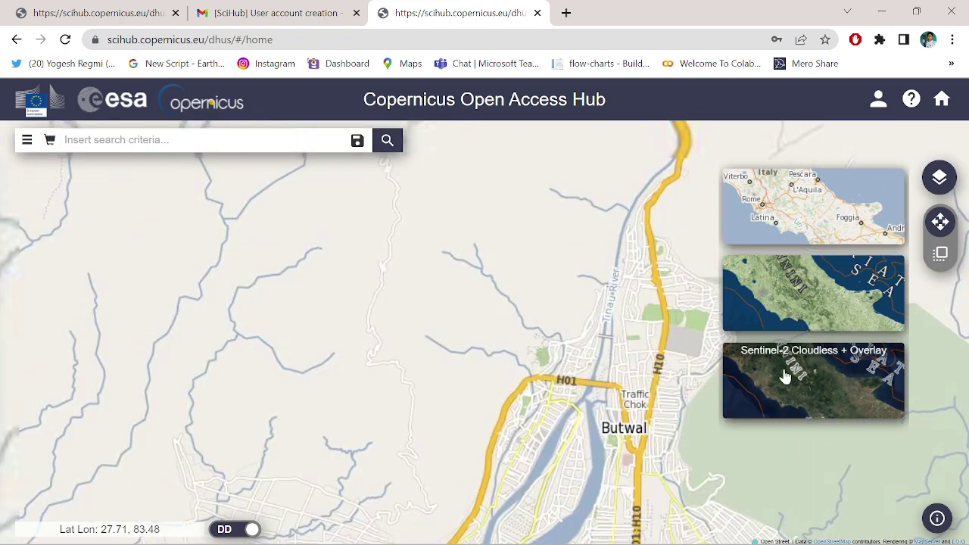
left_click(785, 374)
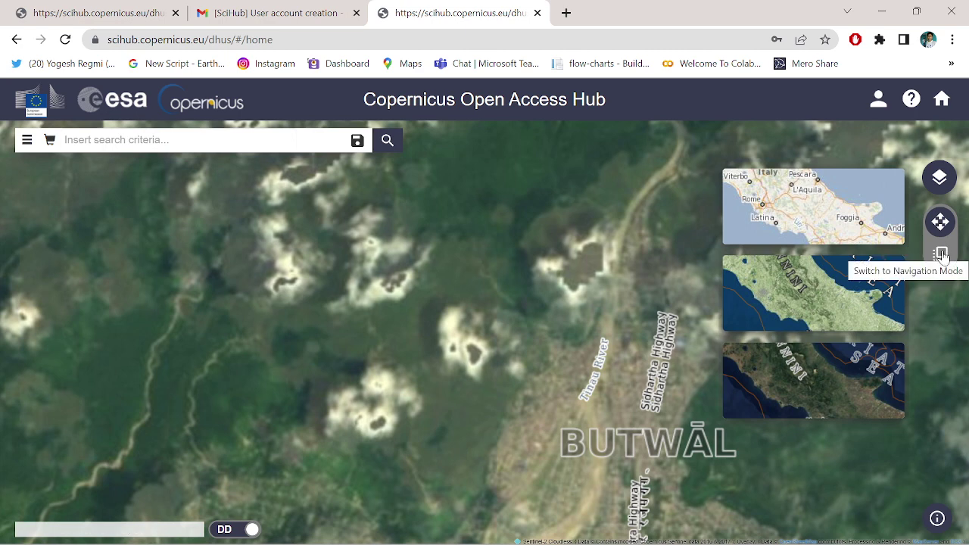
left_click(940, 255)
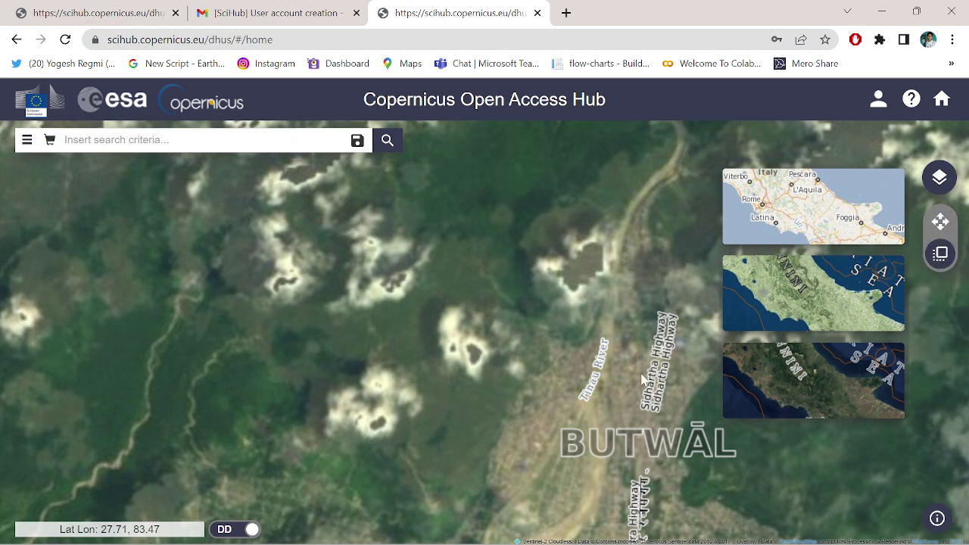
left_click(545, 380)
left_click(652, 366)
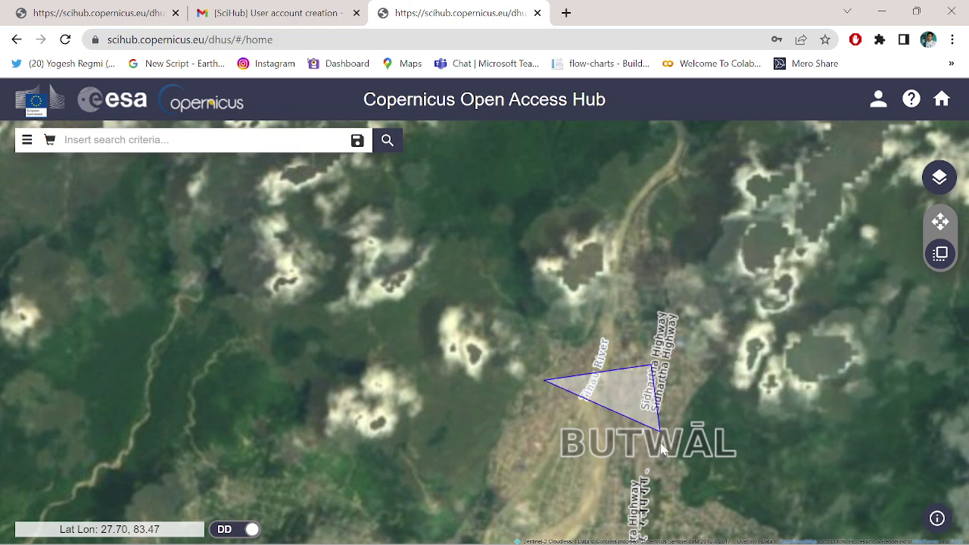
left_click(651, 464)
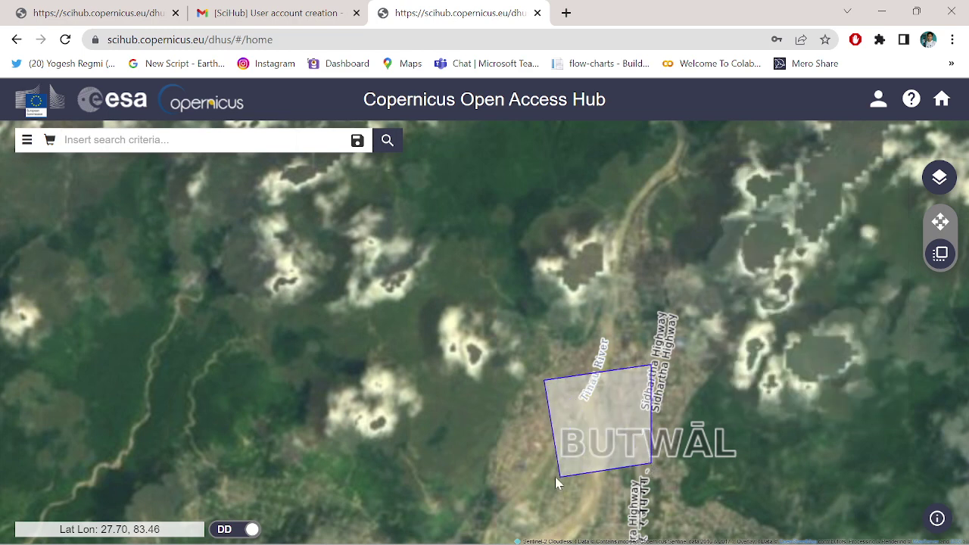
double_click(552, 478)
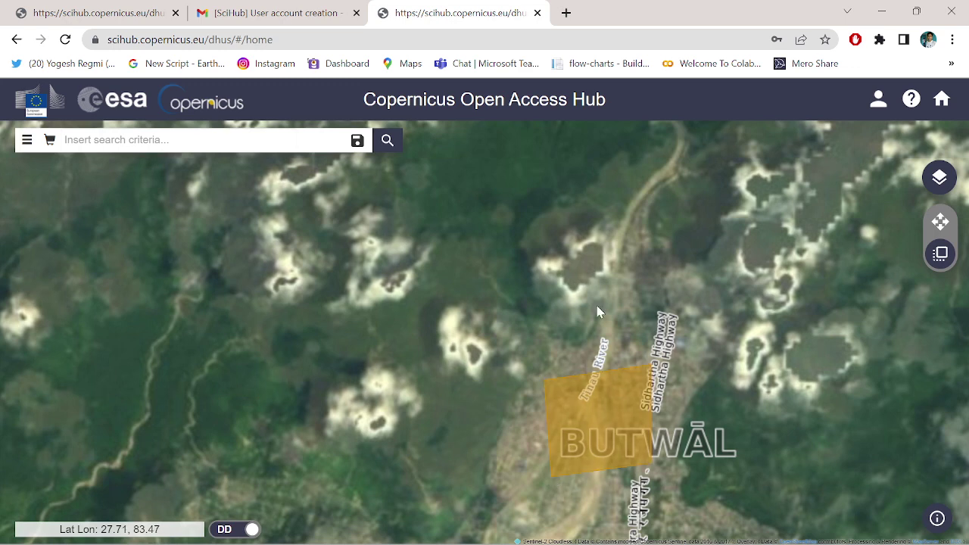
Step: In advanced search, sort results by Sensing Date in descending order
left_click(26, 142)
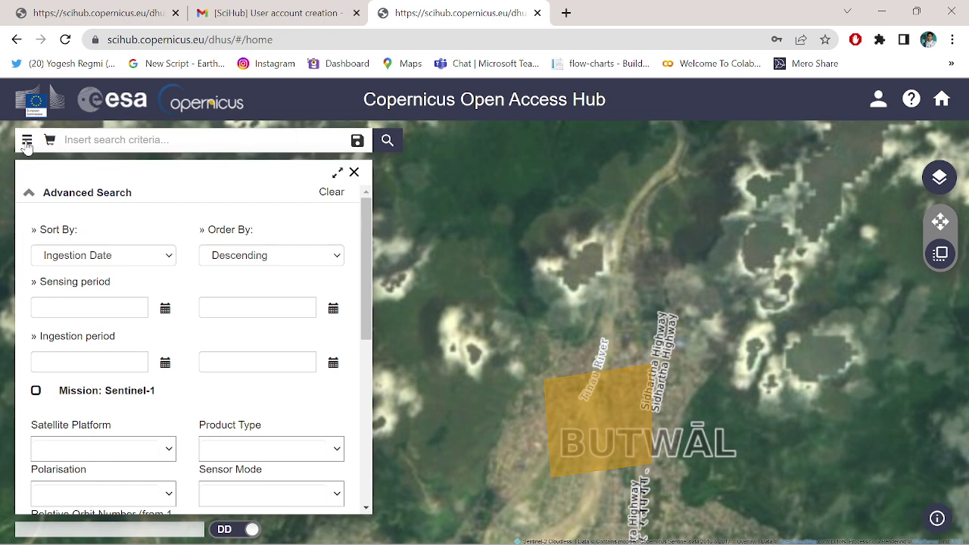
left_click(150, 259)
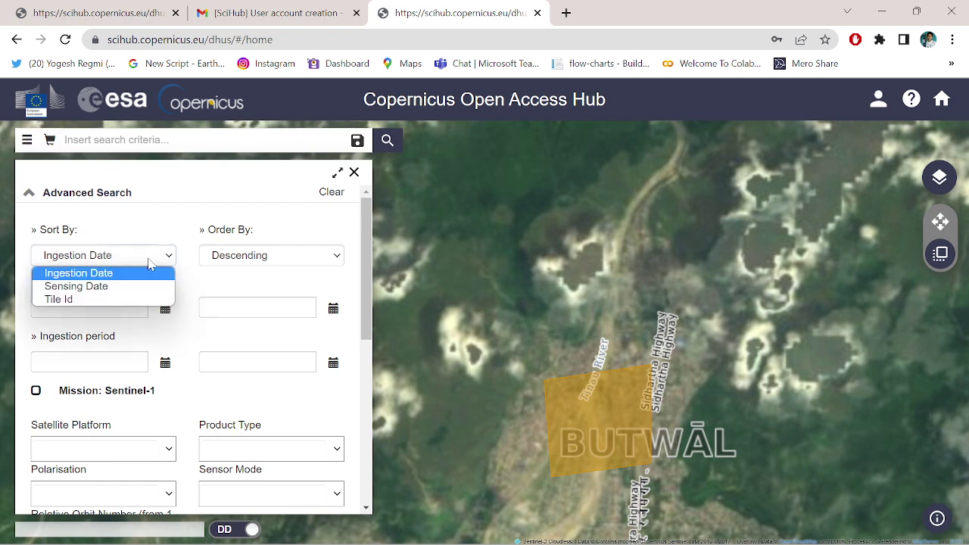
left_click(108, 289)
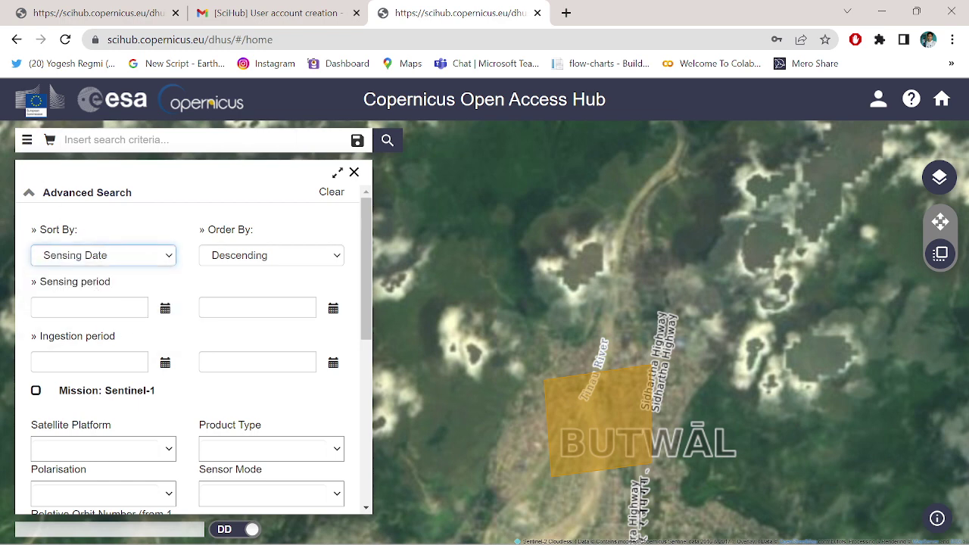
left_click(292, 255)
left_click(271, 273)
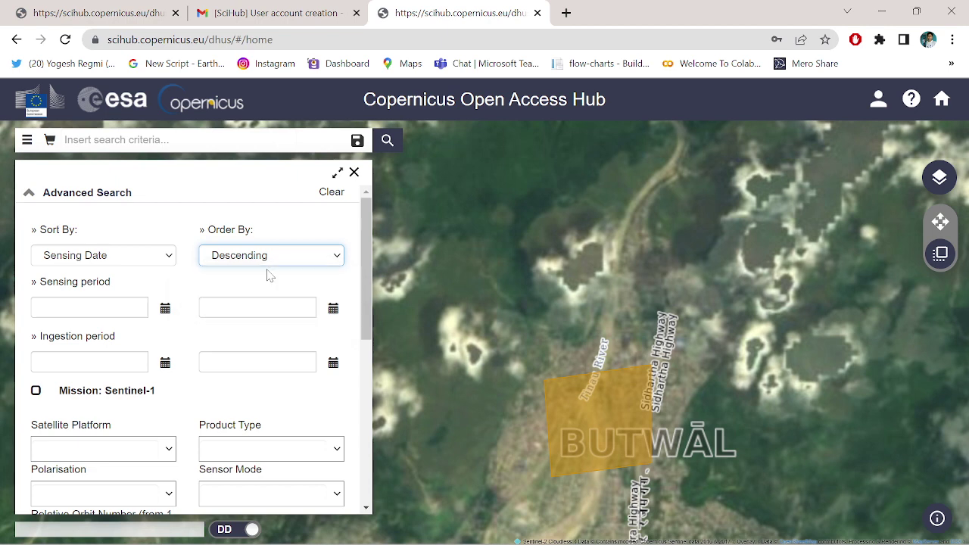
Step: Restrict to Sentinel-2 product type S2MSI2A with cloud cover [0 TO 5]
scroll(222, 277, "down", 3)
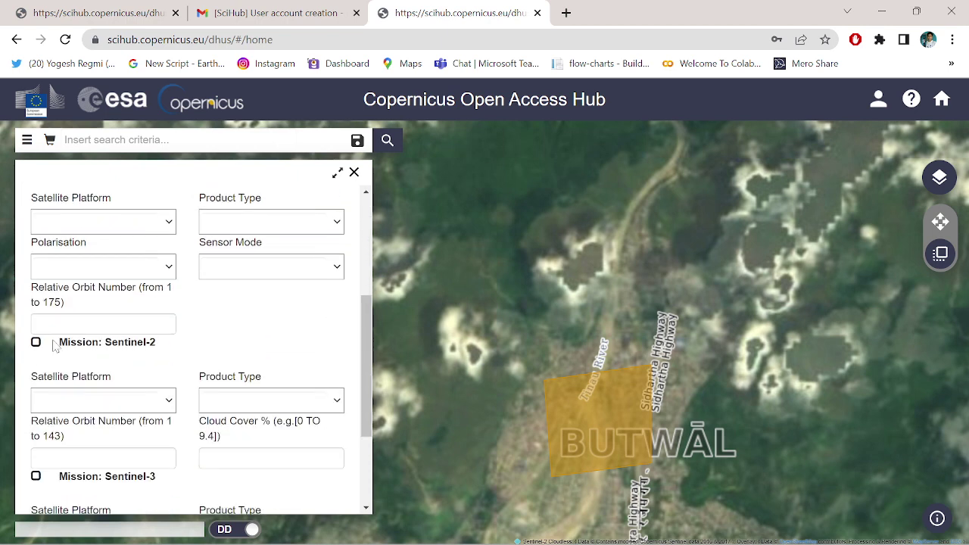
left_click(35, 343)
scroll(291, 369, "down", 1)
left_click(332, 327)
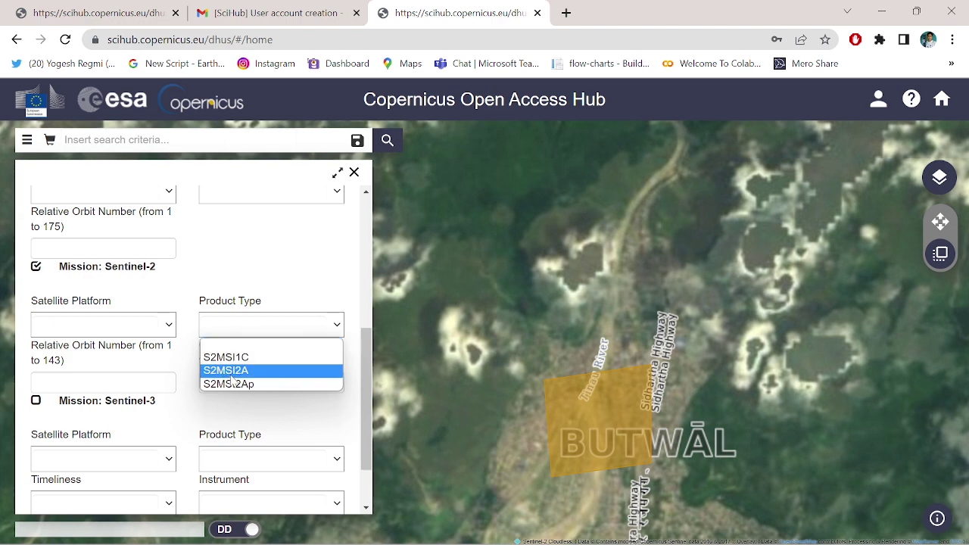
left_click(243, 372)
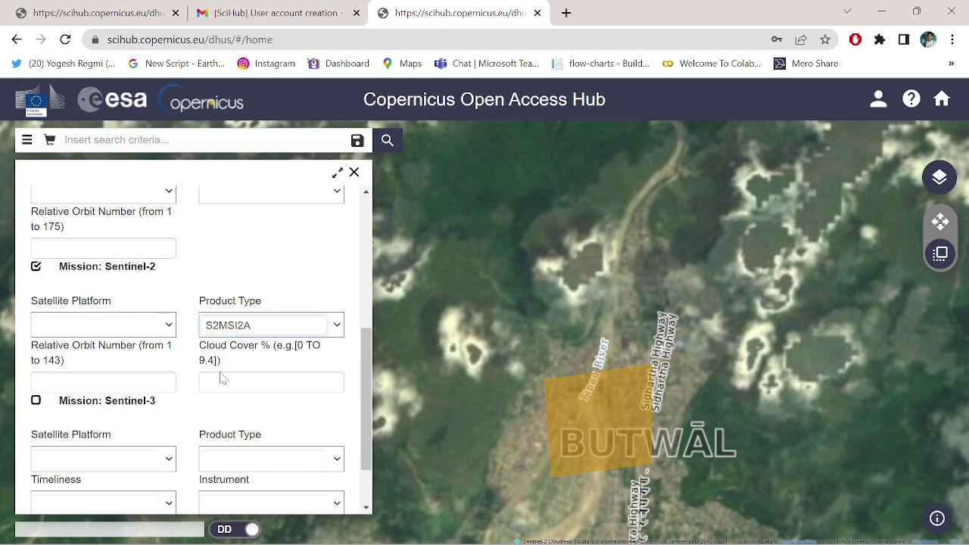
scroll(218, 374, "down", 1)
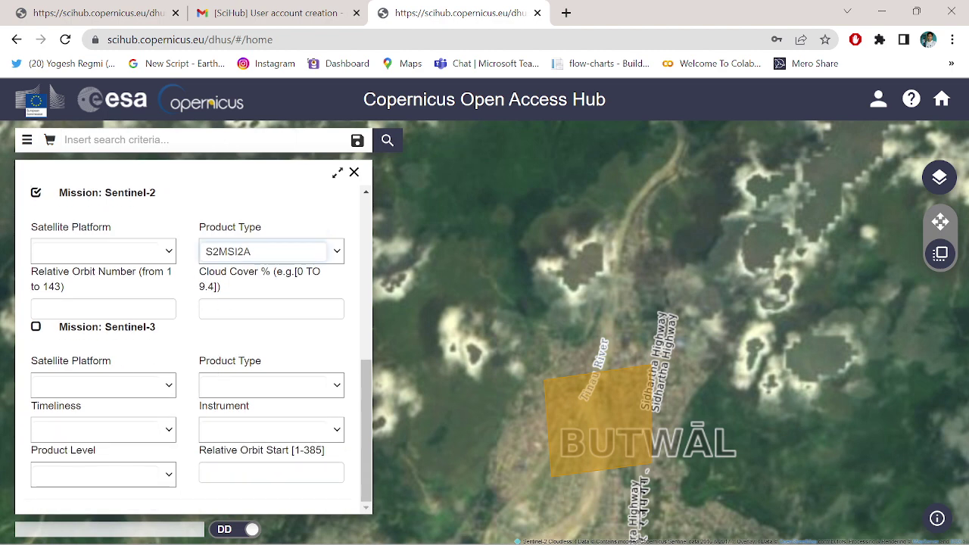
left_click(269, 309)
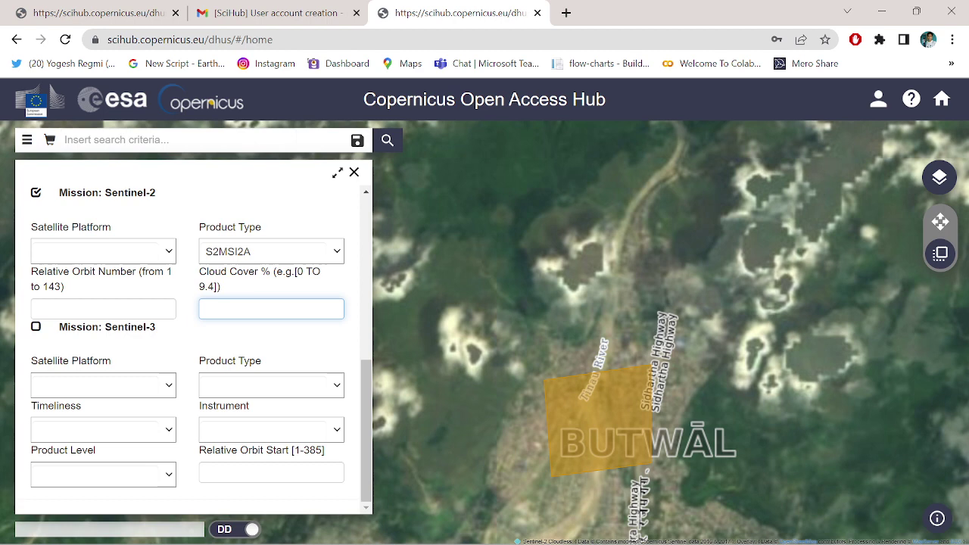
type("[0 TO 5")
Step: Run the filtered search (72 products) and open details for the S2A_MSIL2A_20221211T050211 product
left_click(387, 141)
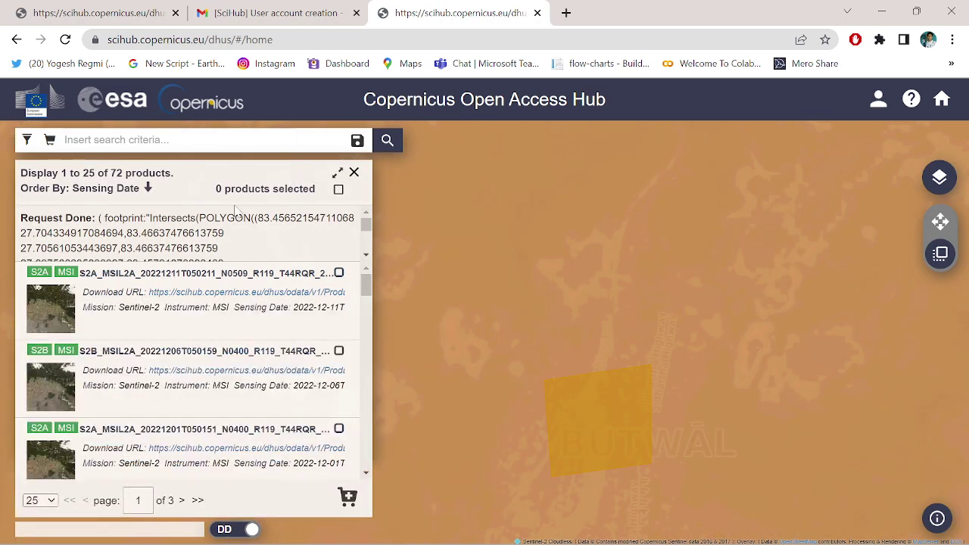
mouse_move(228, 274)
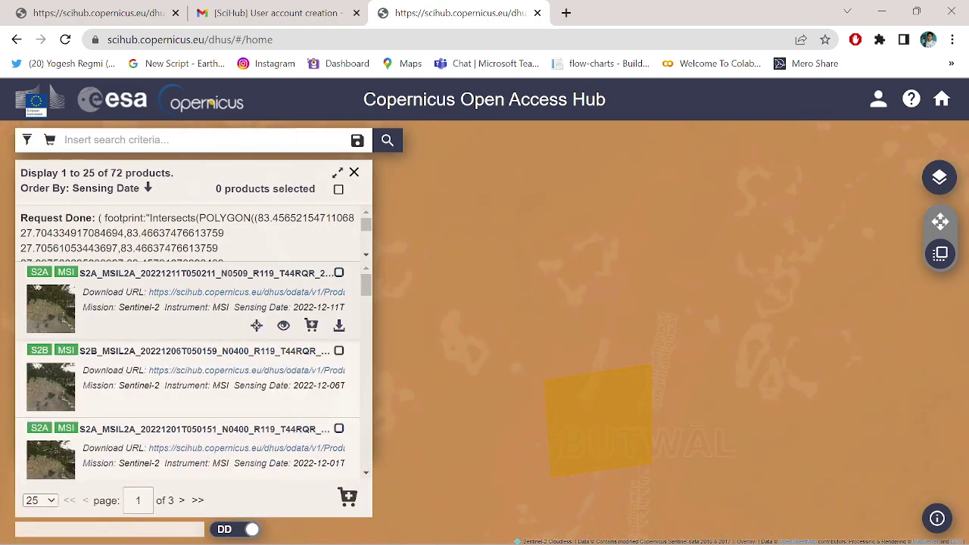
scroll(85, 299, "down", 15)
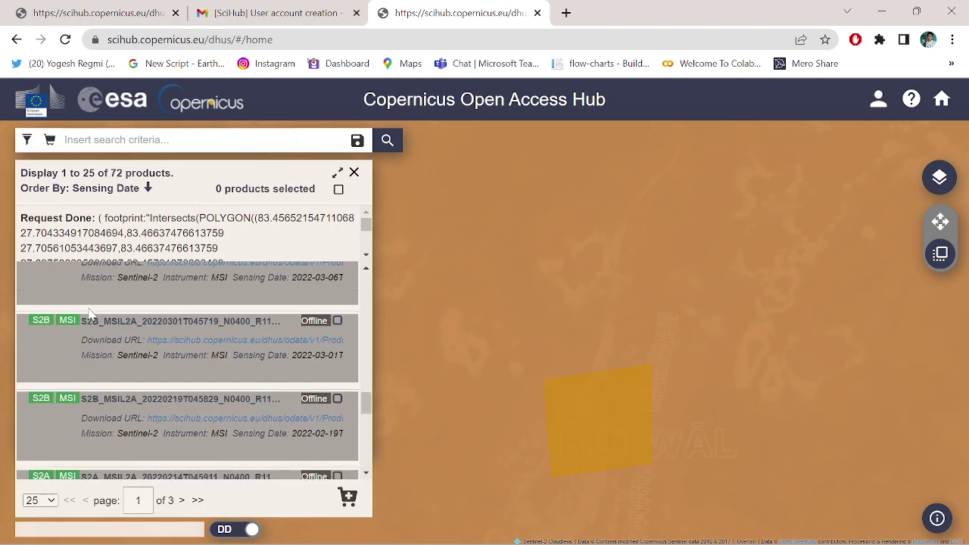
scroll(89, 312, "up", 15)
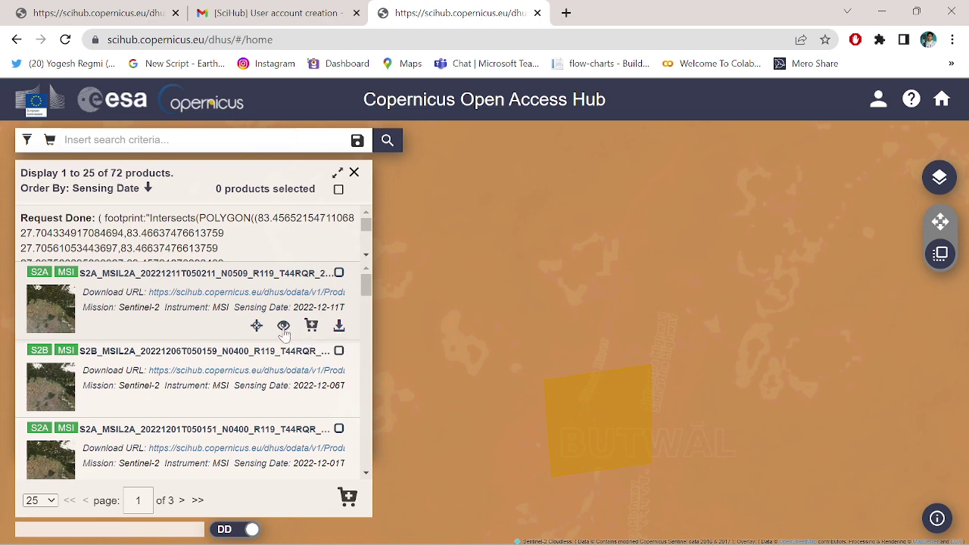
left_click(284, 328)
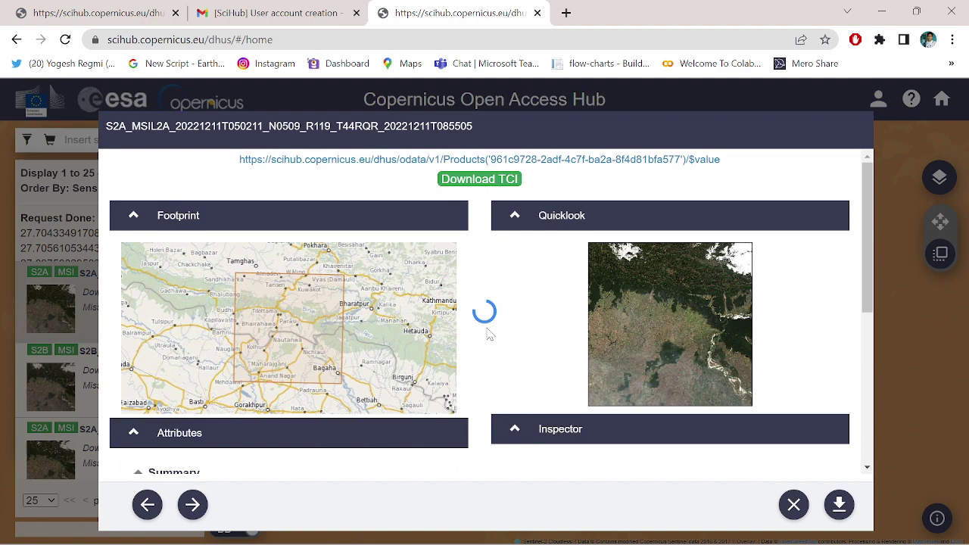
Step: Check the product's 1.12 GB size and its Sentinel-2 satellite entry
scroll(491, 460, "down", 3)
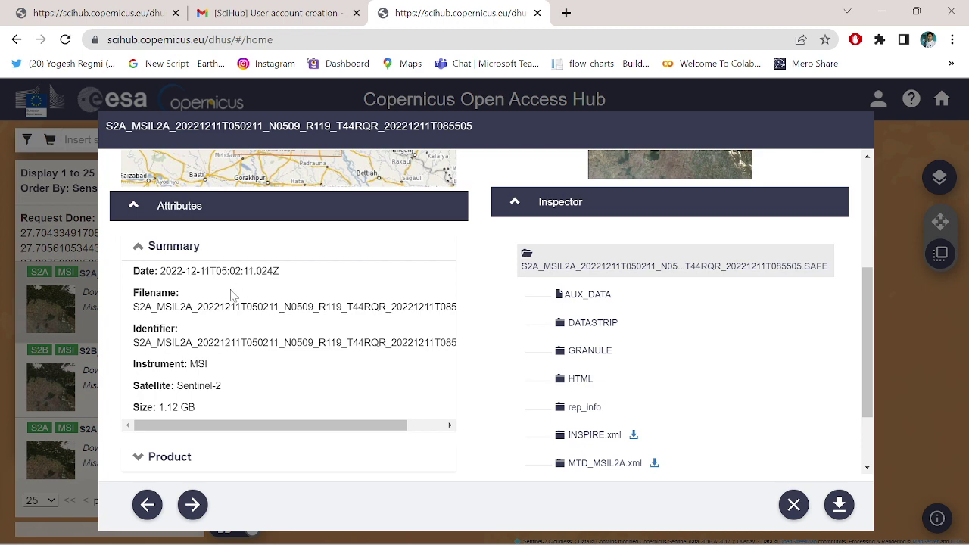
scroll(215, 304, "down", 2)
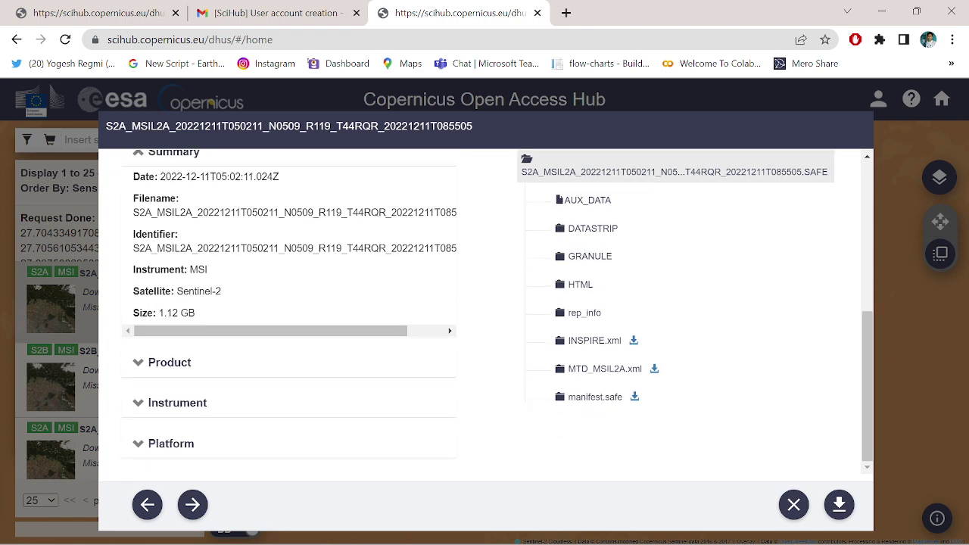
left_click_drag(158, 312, 219, 318)
left_click_drag(178, 291, 230, 273)
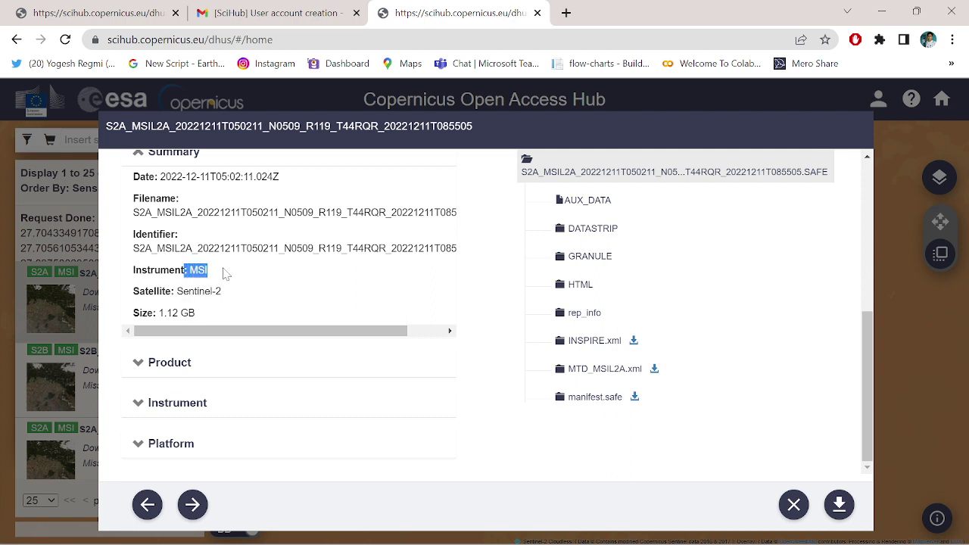
Step: Expand Product metadata to note the 2.740847 cloud cover, then expand Instrument details
left_click(181, 362)
scroll(288, 363, "down", 2)
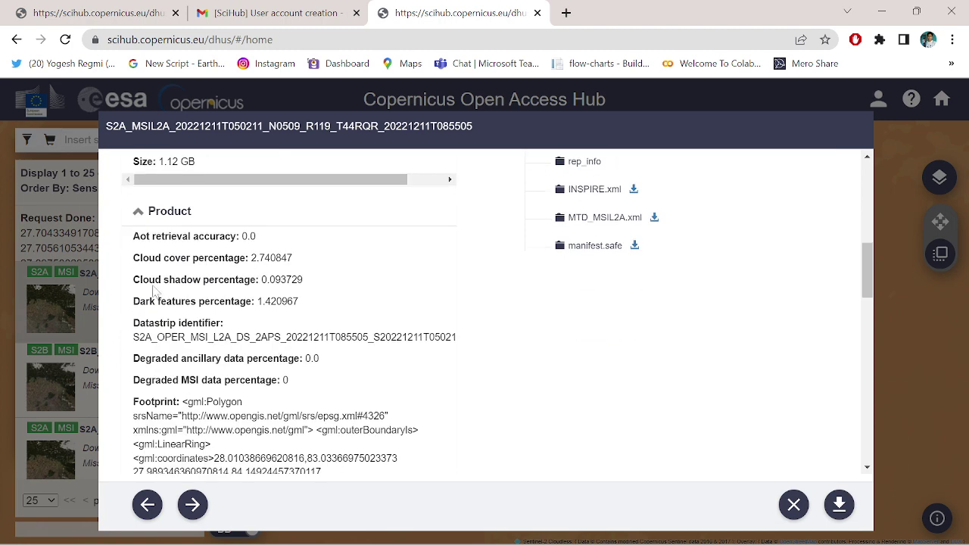
left_click_drag(258, 258, 324, 260)
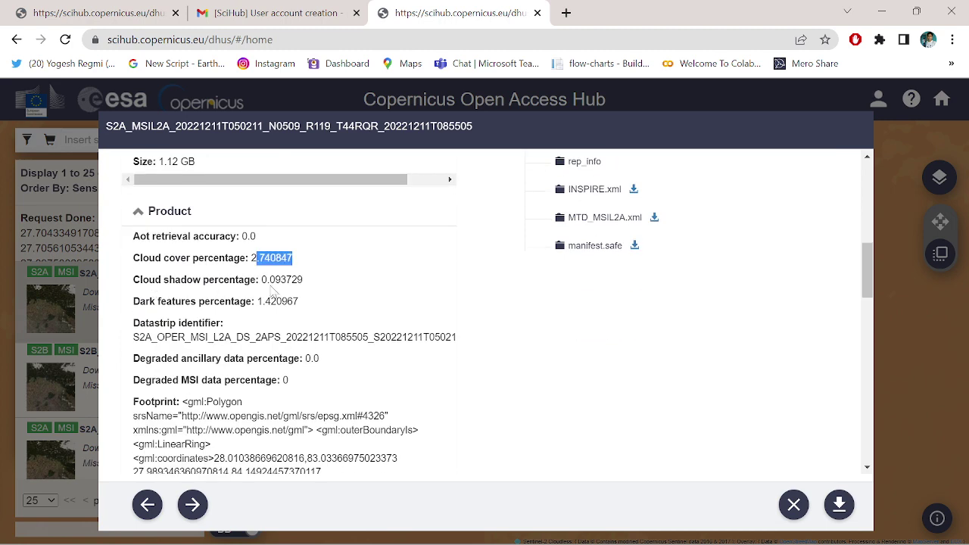
scroll(325, 287, "down", 4)
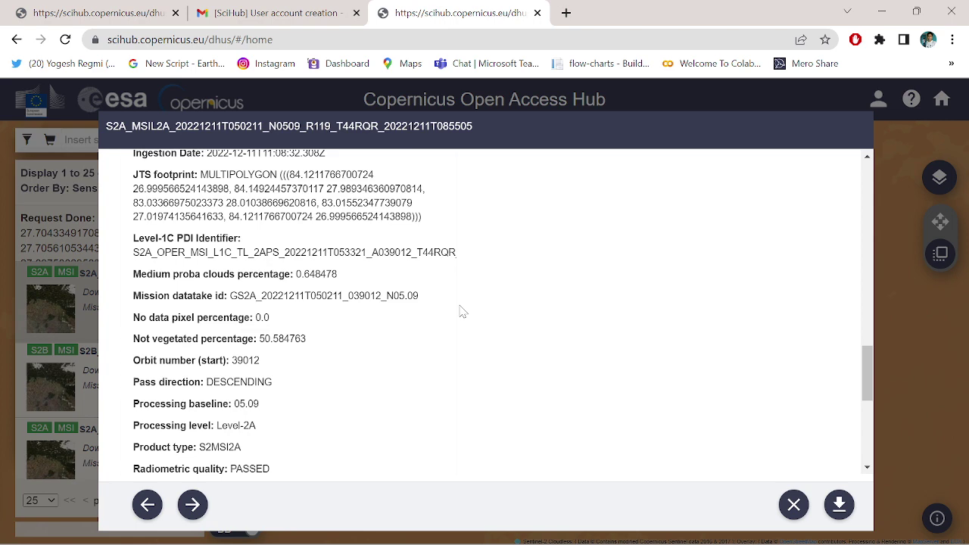
scroll(460, 311, "down", 5)
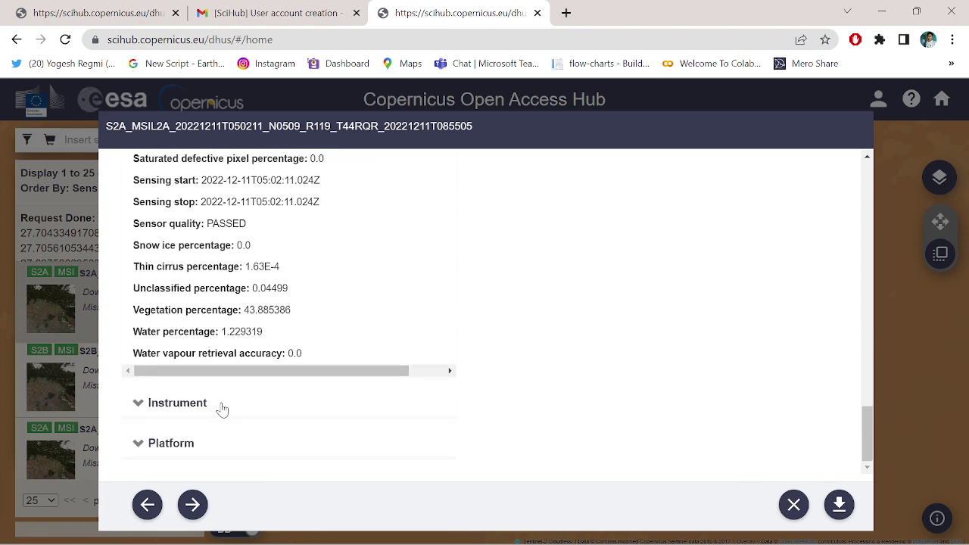
left_click(139, 409)
scroll(335, 378, "down", 1)
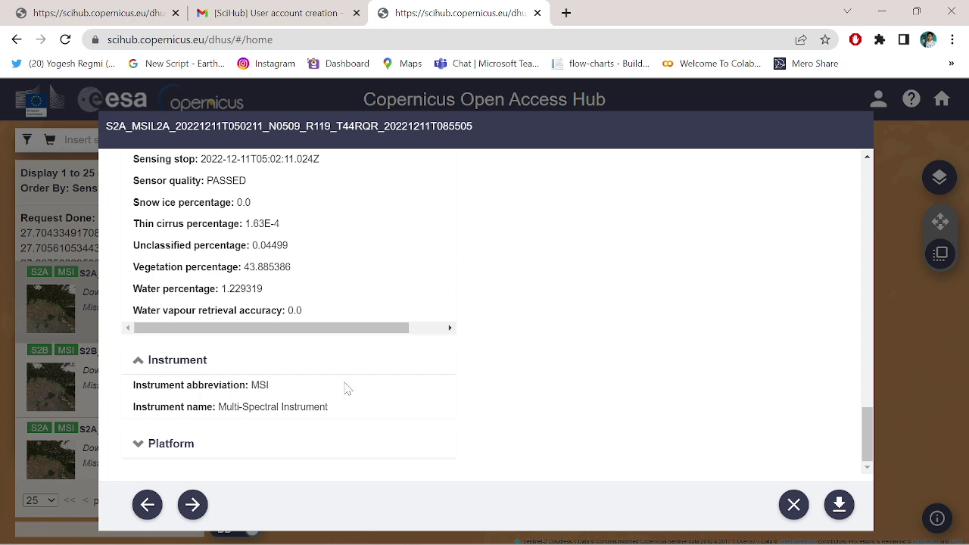
Step: Start the 1.1 GB S2A_MSIL2A zip download, then cancel it from Chrome's download bar
left_click(839, 505)
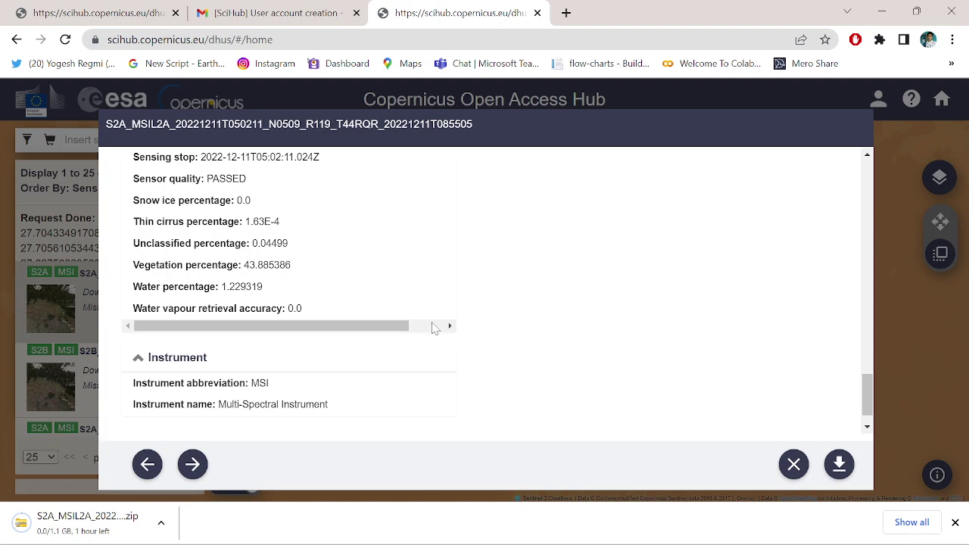
scroll(488, 321, "up", 3)
scroll(488, 321, "up", 10)
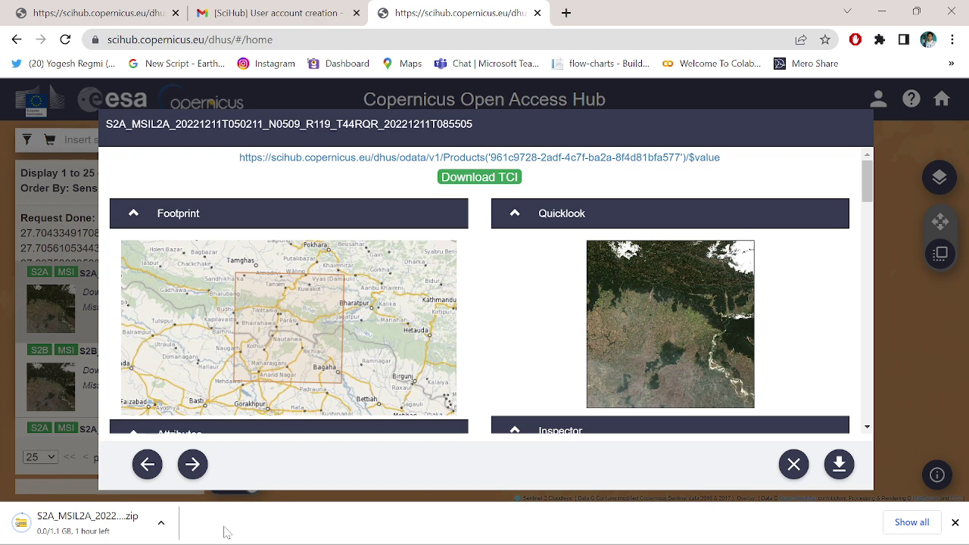
left_click(162, 523)
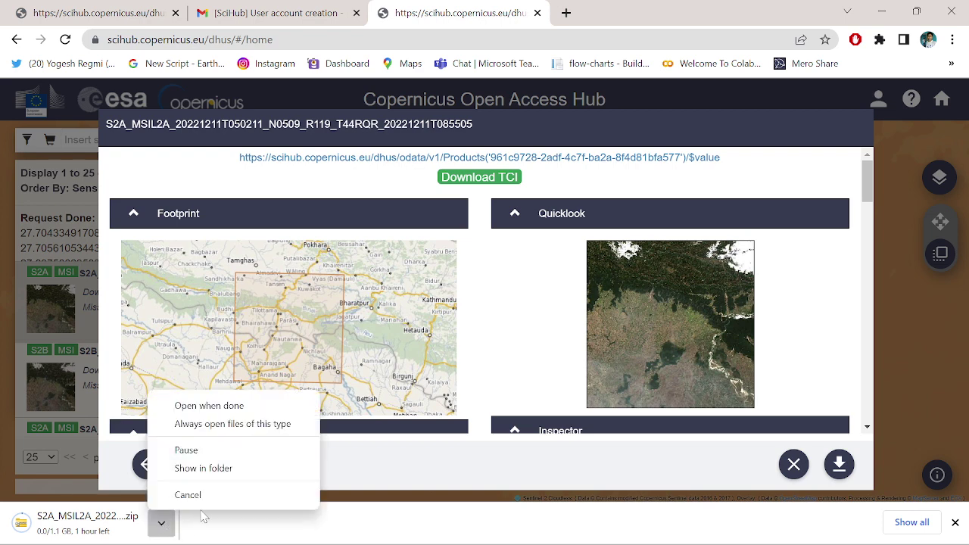
left_click(194, 494)
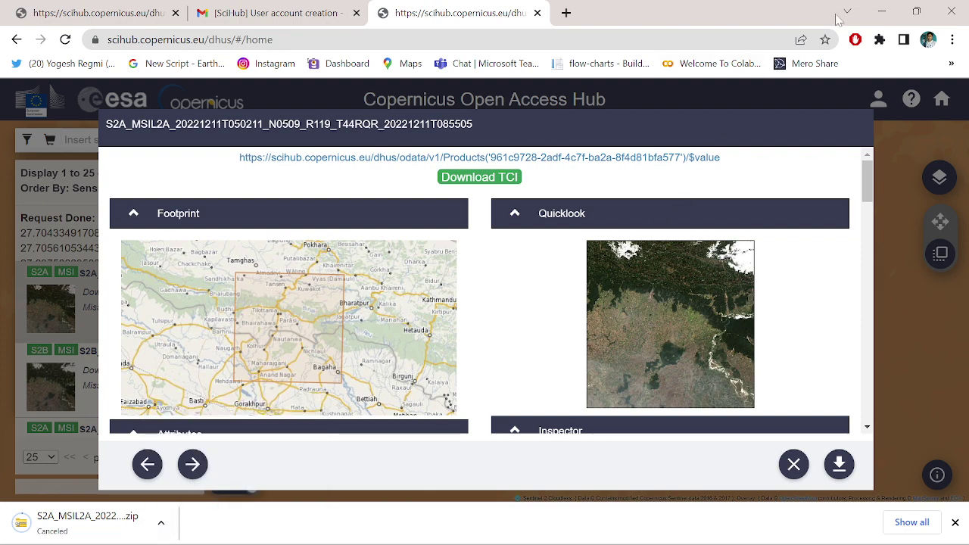
Step: Close the browser and browse from This PC to the New Volume (D:) drive
left_click(958, 8)
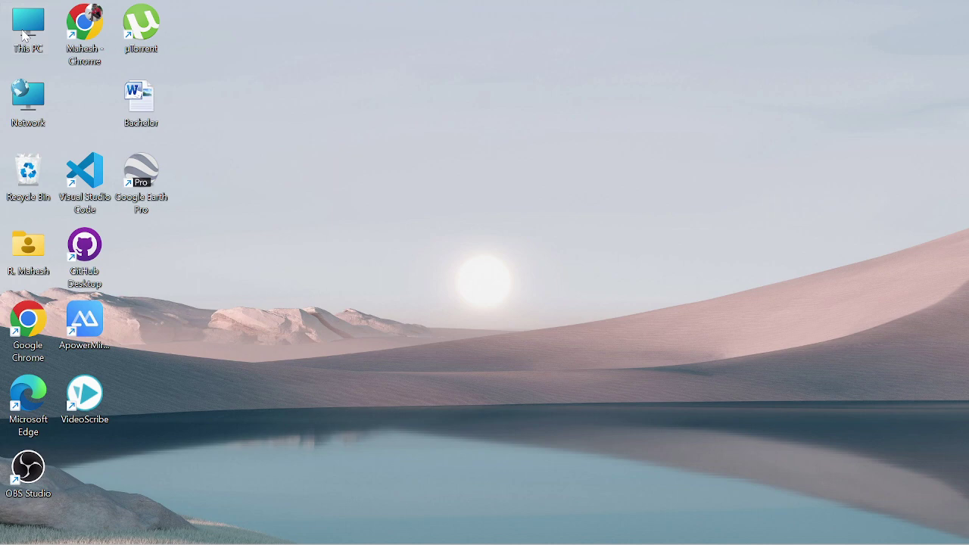
double_click(24, 34)
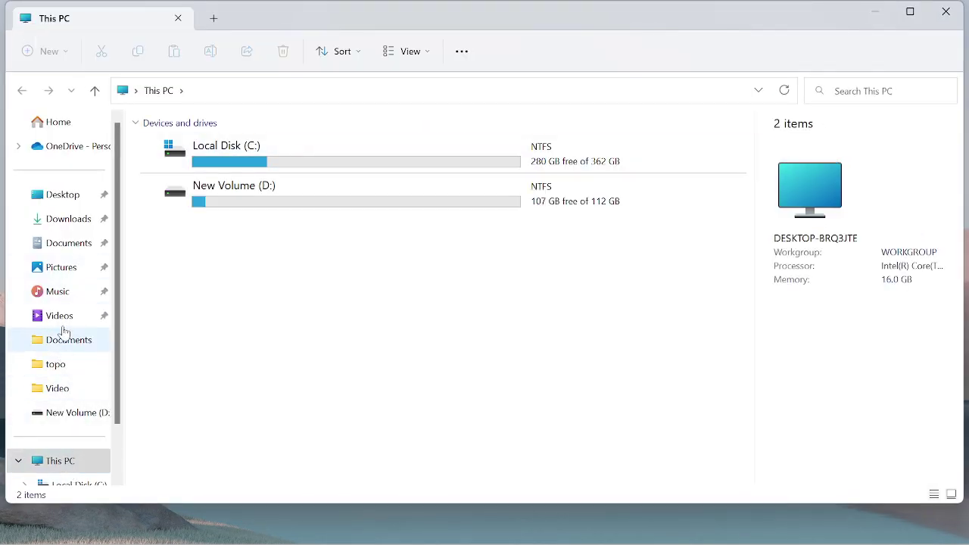
left_click(68, 221)
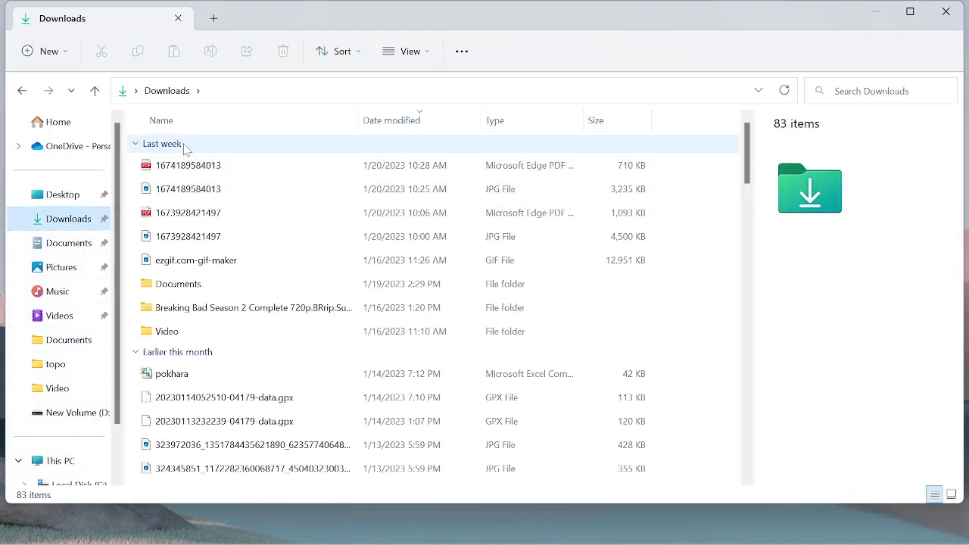
scroll(65, 409, "down", 2)
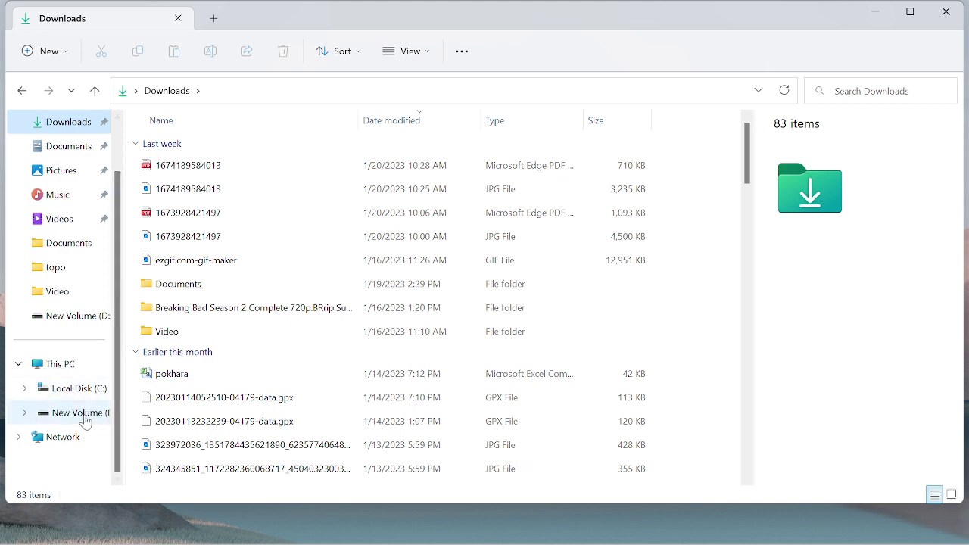
left_click(82, 413)
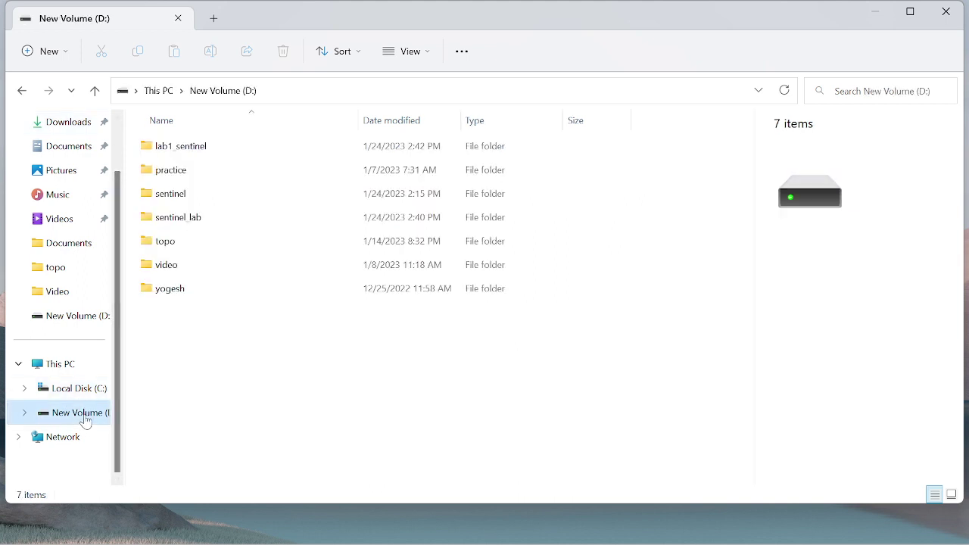
Step: Look through sentinel_lab and lab1_sentinel, find the existing product zip, then go to Downloads
left_click(219, 219)
key("F2")
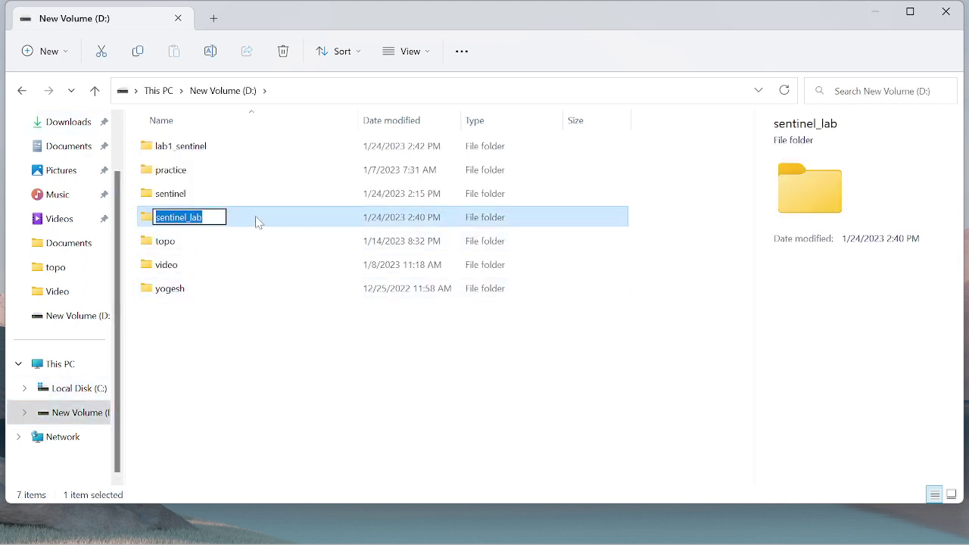
double_click(256, 221)
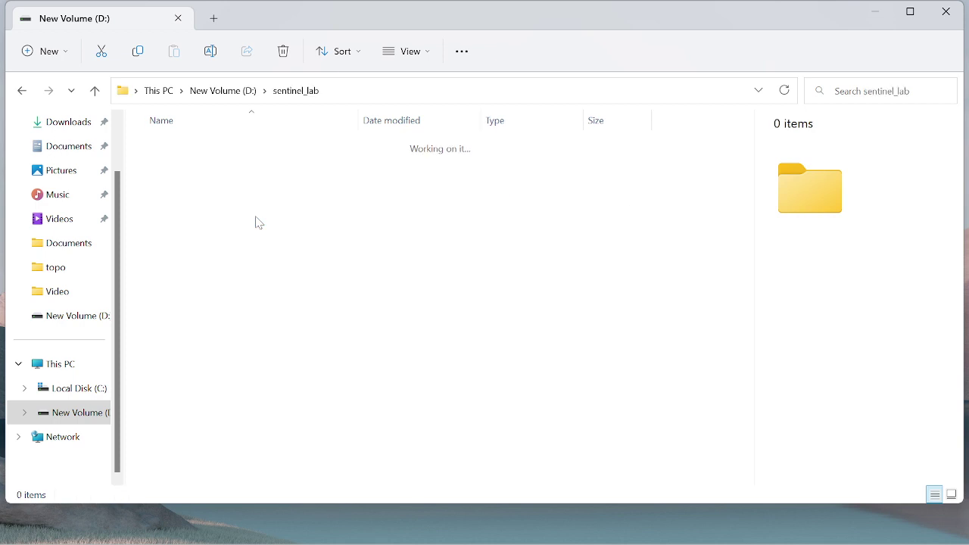
left_click(105, 94)
double_click(208, 146)
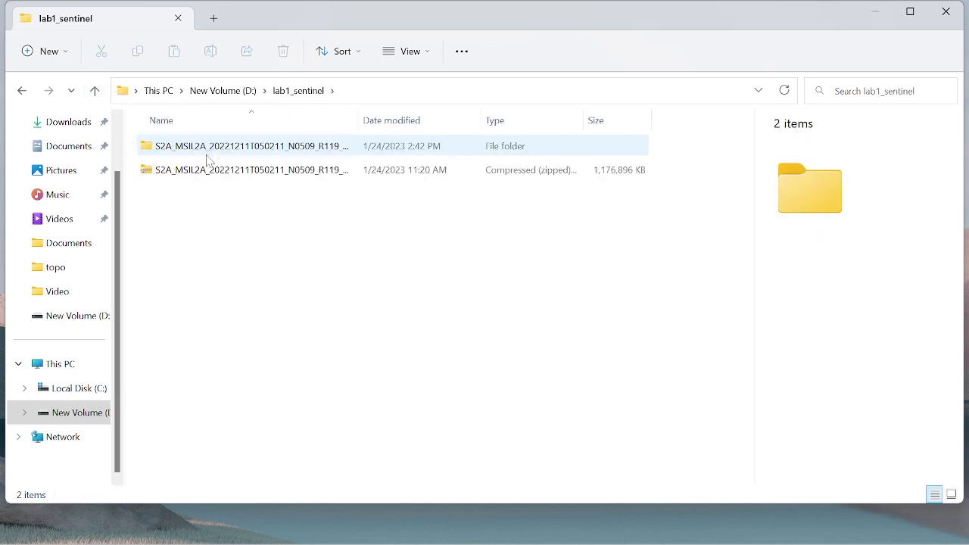
right_click(202, 177)
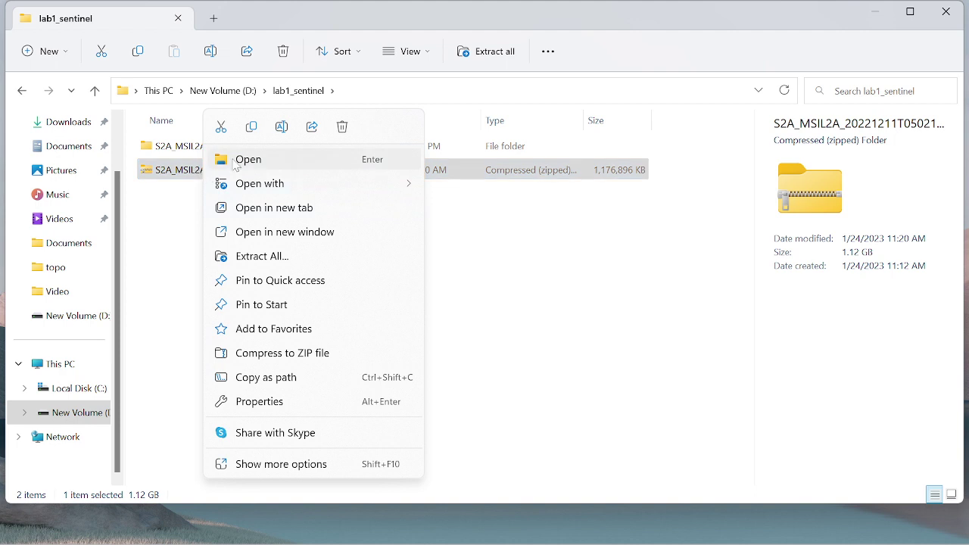
left_click(220, 126)
left_click(68, 123)
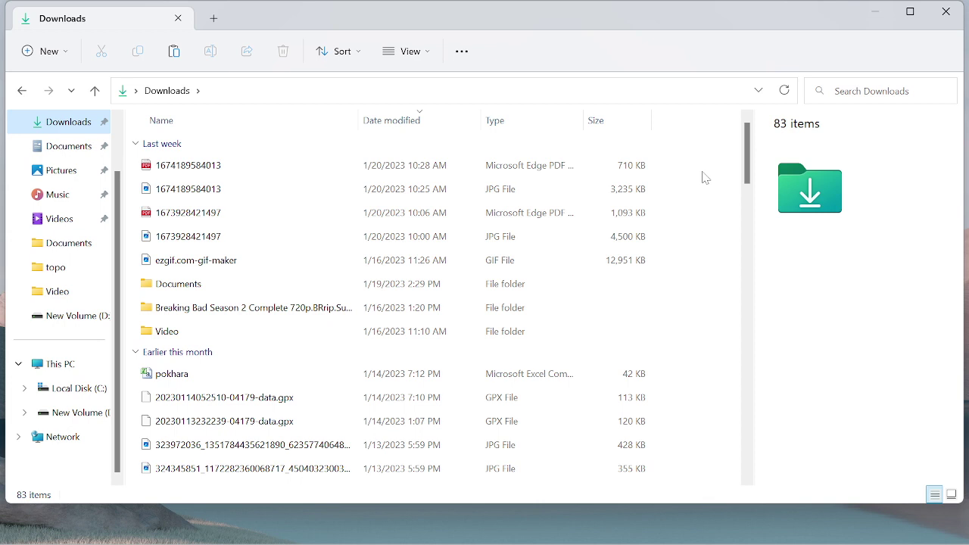
Step: Copy the downloaded S2A_MSIL2A zip from Downloads and go to New Volume (D:)
right_click(703, 176)
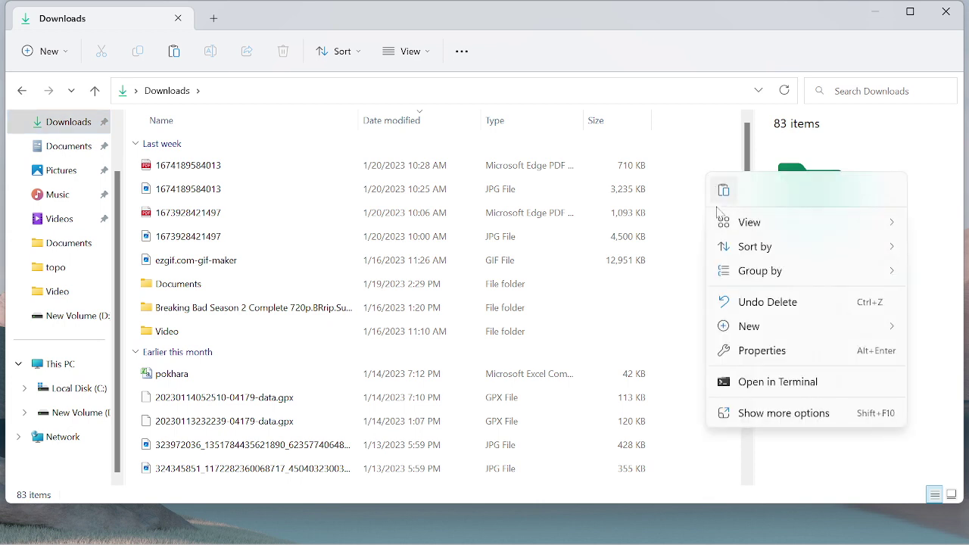
left_click(719, 195)
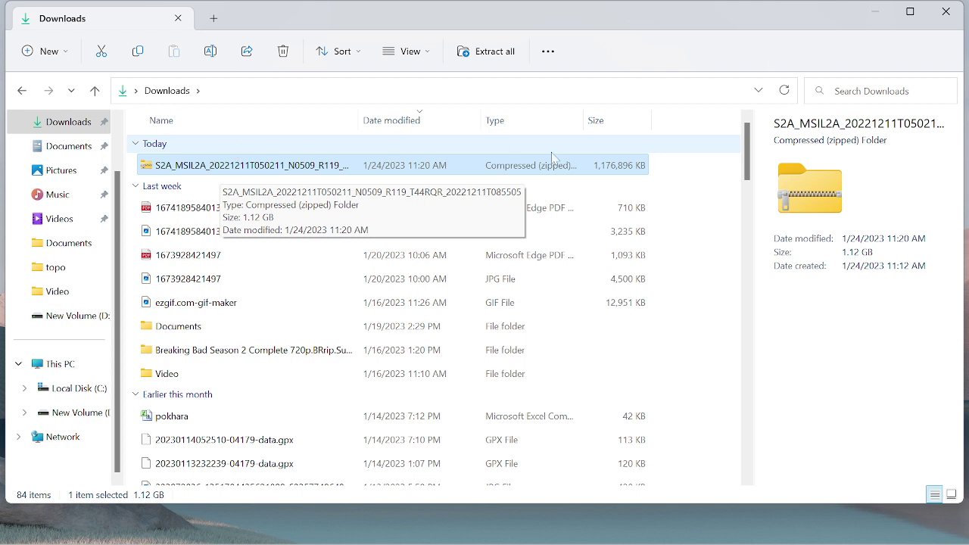
right_click(212, 170)
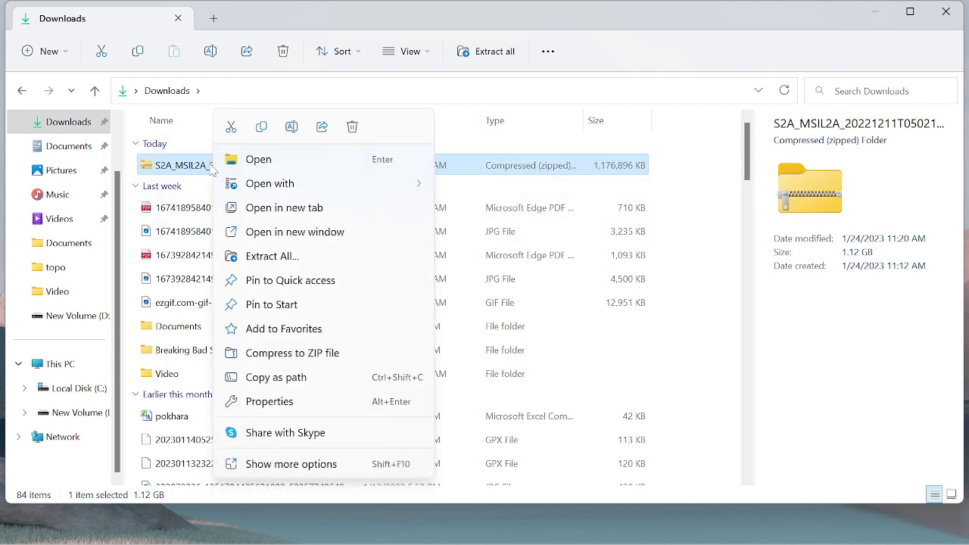
left_click(261, 127)
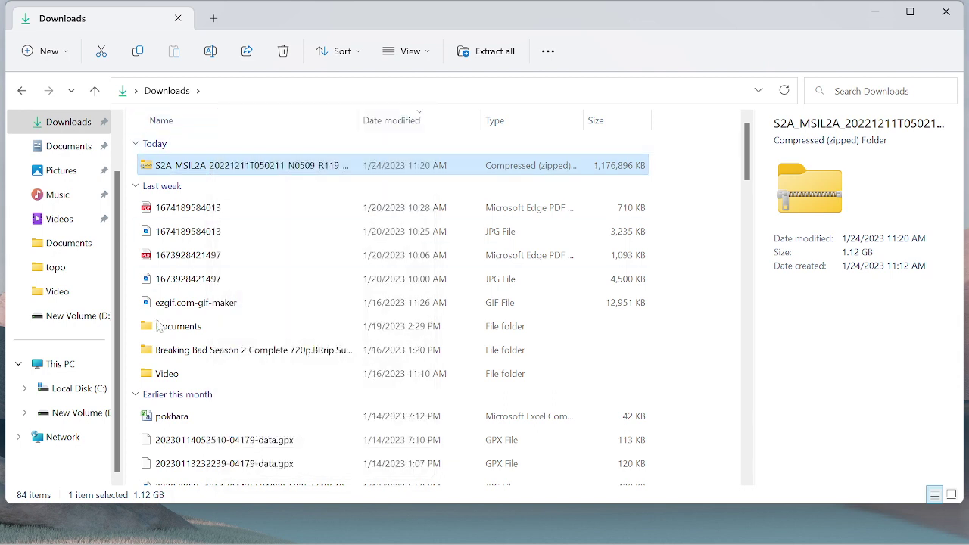
left_click(76, 418)
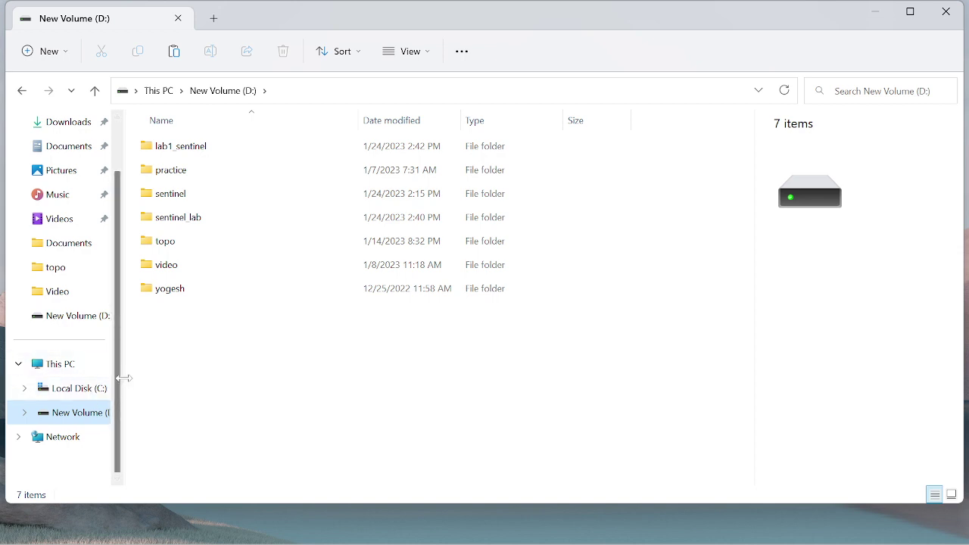
Step: Create a new folder named demo on the D: drive
right_click(253, 342)
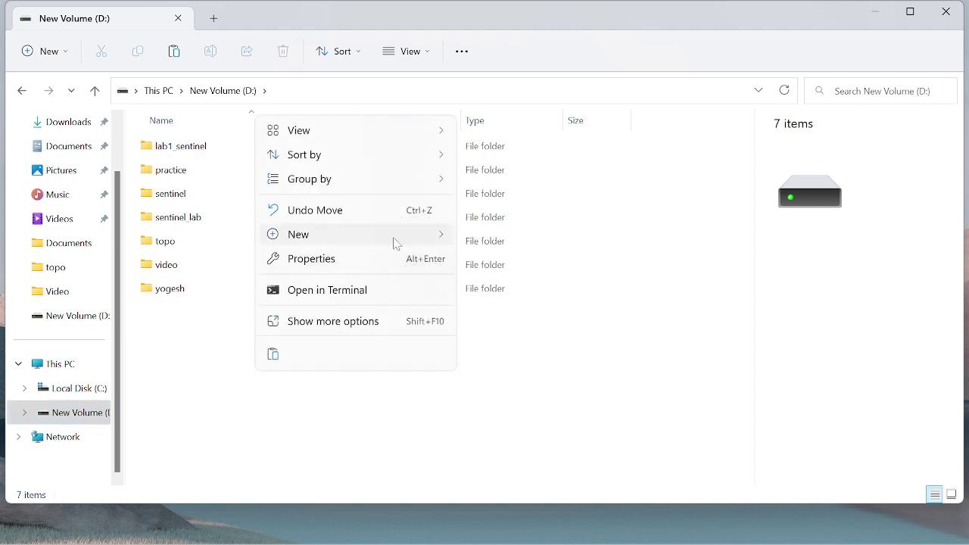
mouse_move(396, 237)
left_click(496, 238)
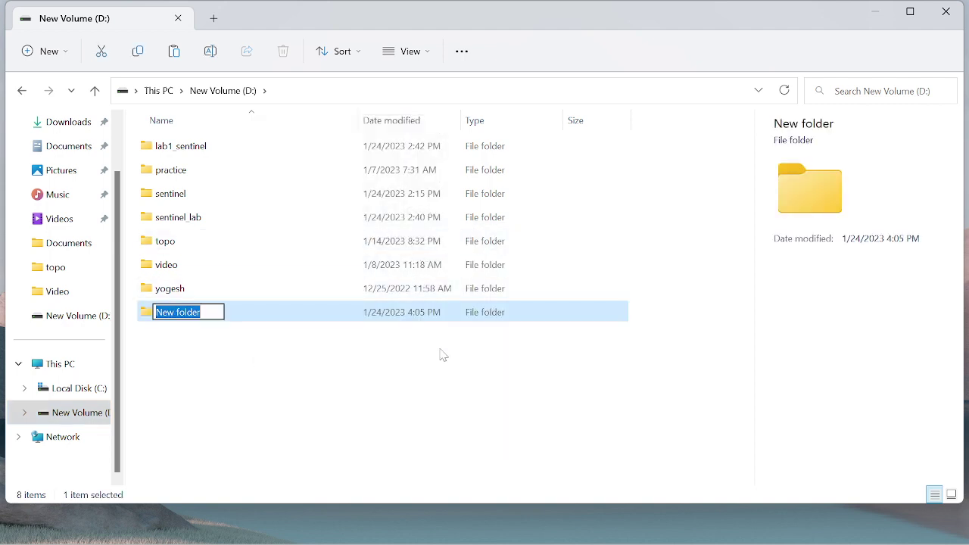
type("de")
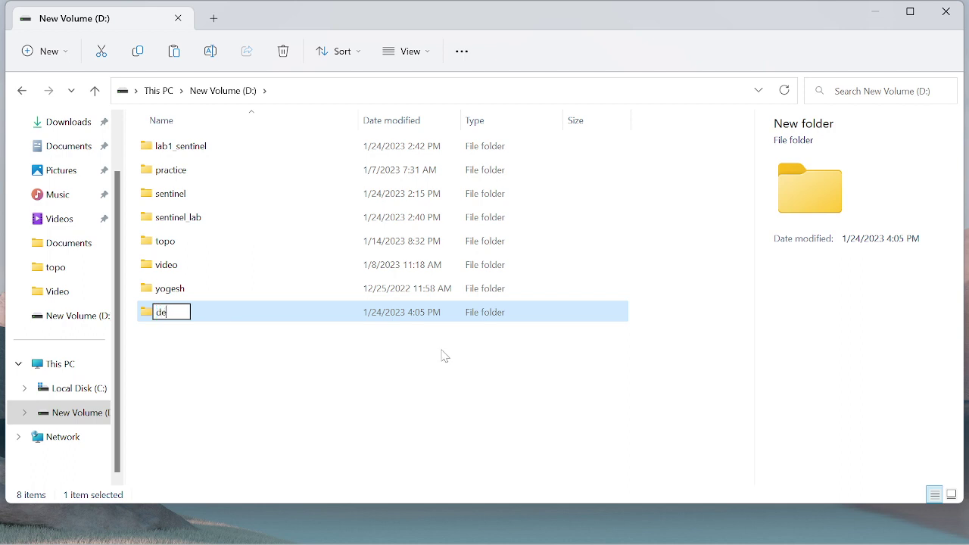
type("mo")
left_click(436, 381)
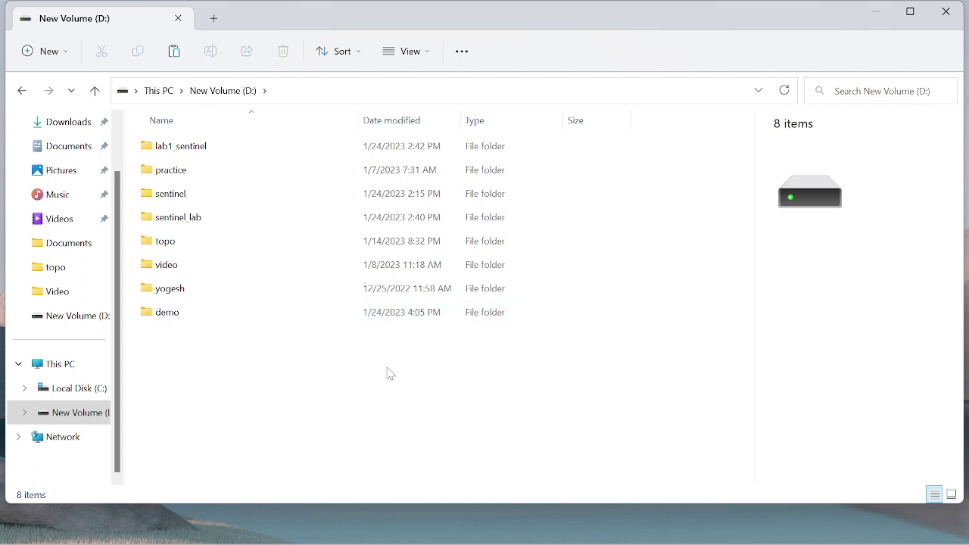
Step: Paste the copied S2A_MSIL2A zip into the demo folder
double_click(204, 318)
right_click(249, 191)
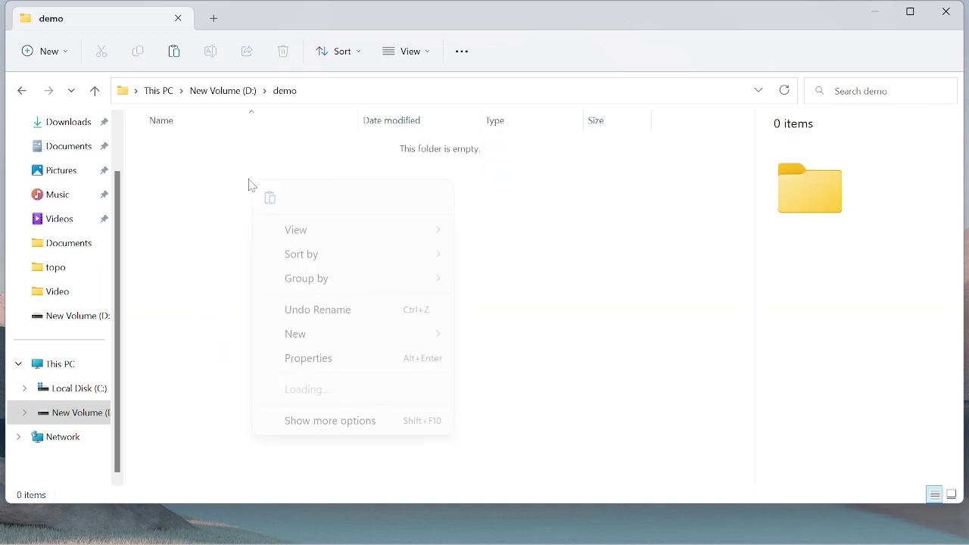
left_click(274, 199)
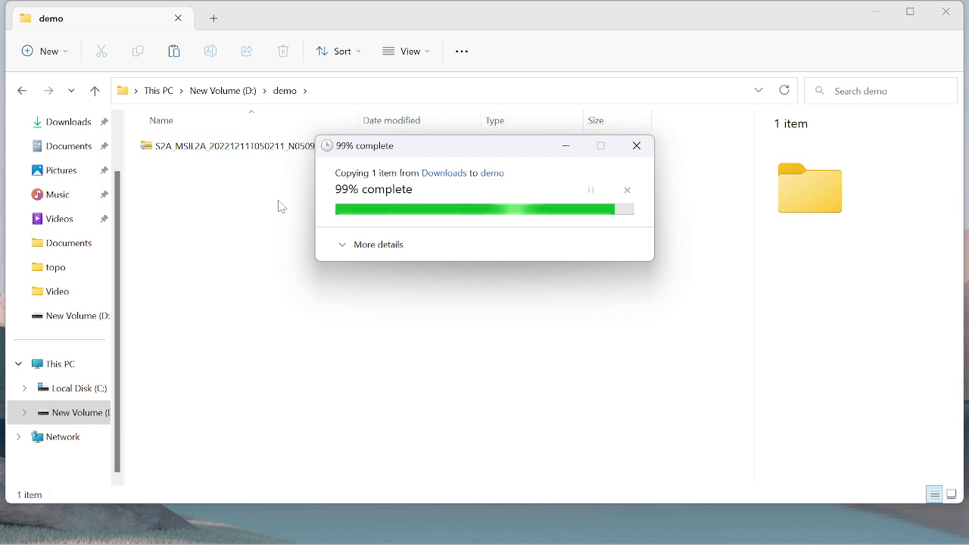
right_click(280, 205)
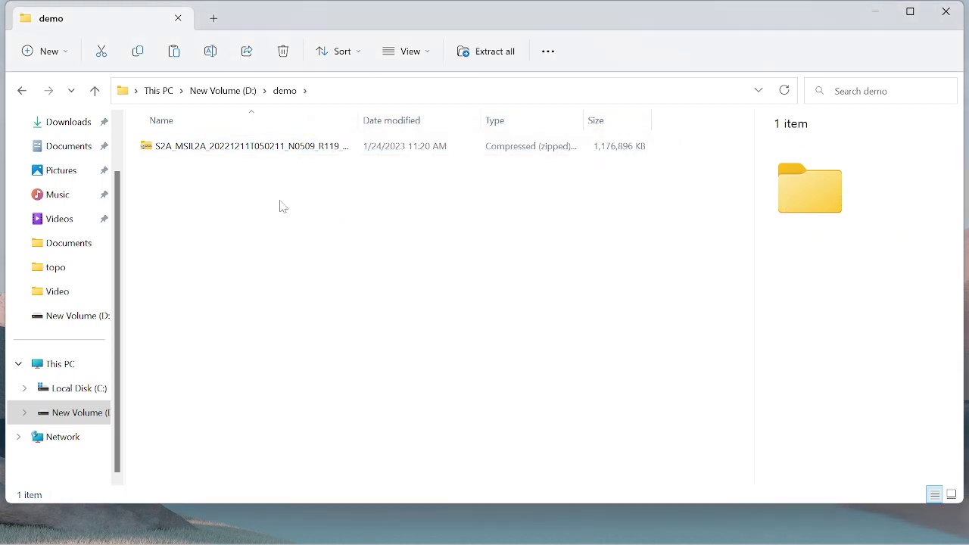
left_click(267, 272)
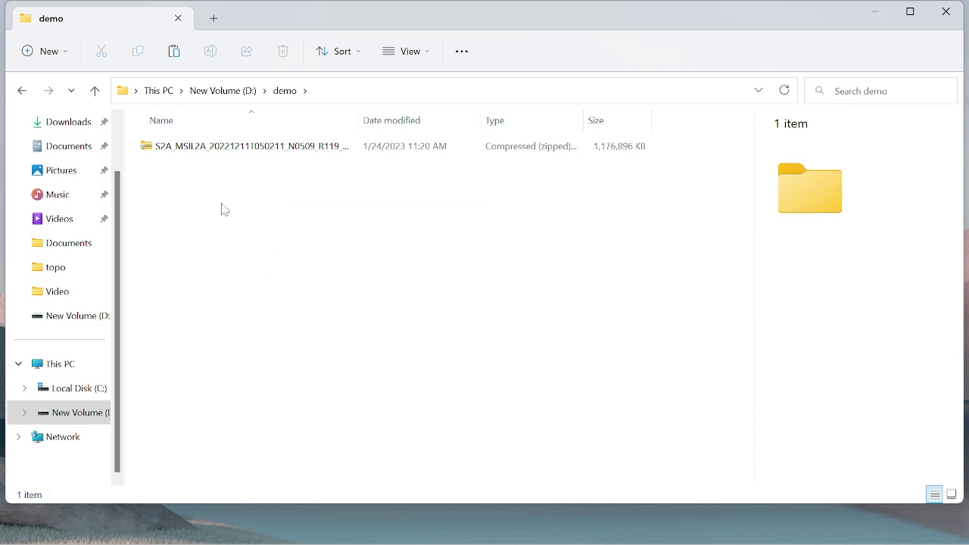
Step: Extract the S2A_MSIL2A zip into demo using Extract files with the default destination
left_click(214, 151)
right_click(213, 150)
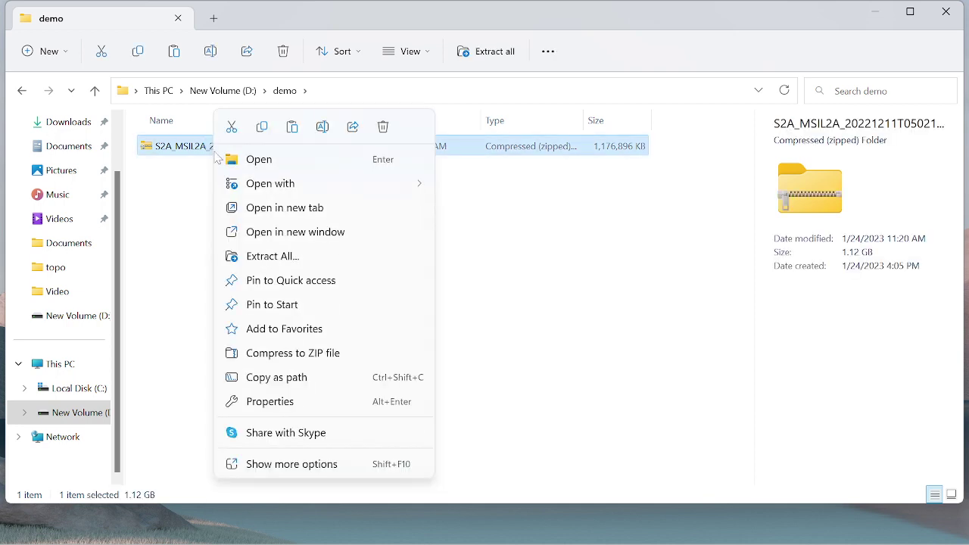
left_click(301, 464)
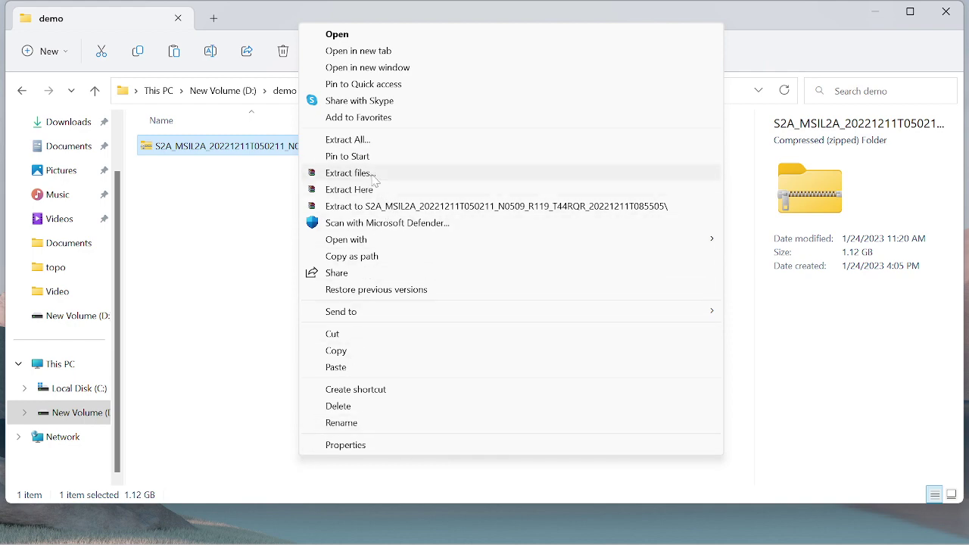
left_click(349, 173)
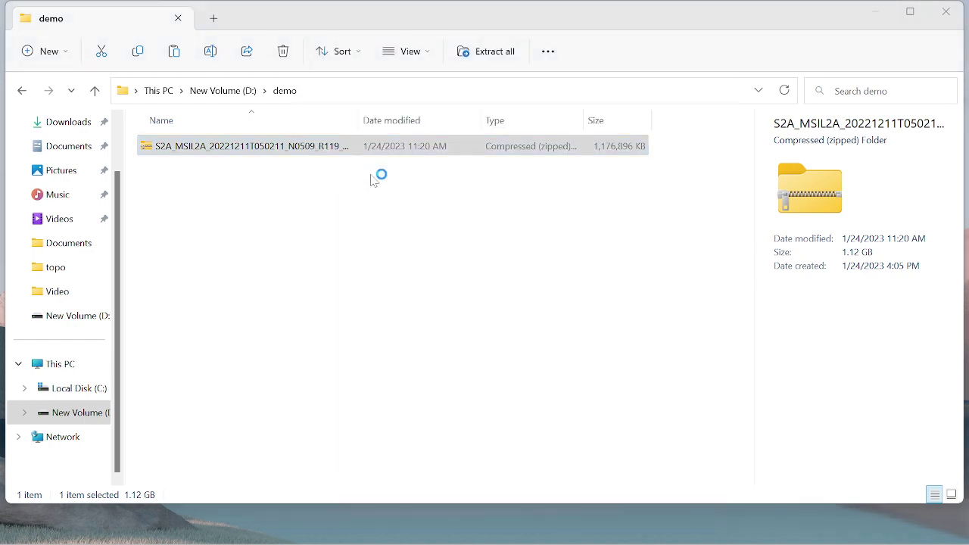
left_click(532, 438)
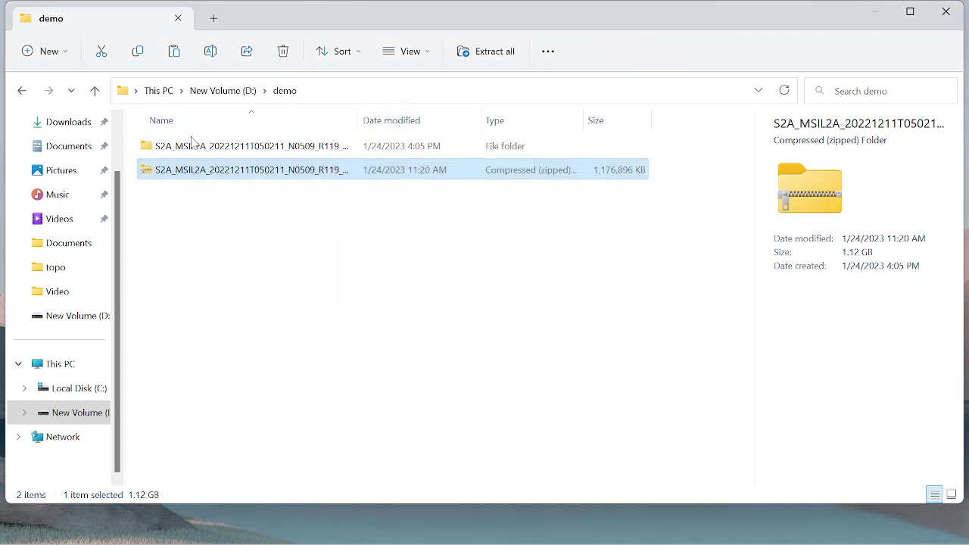
Step: Close File Explorer, refresh the desktop, and launch ArcMap 10.5 by searching 'ar'
left_click(946, 13)
right_click(787, 52)
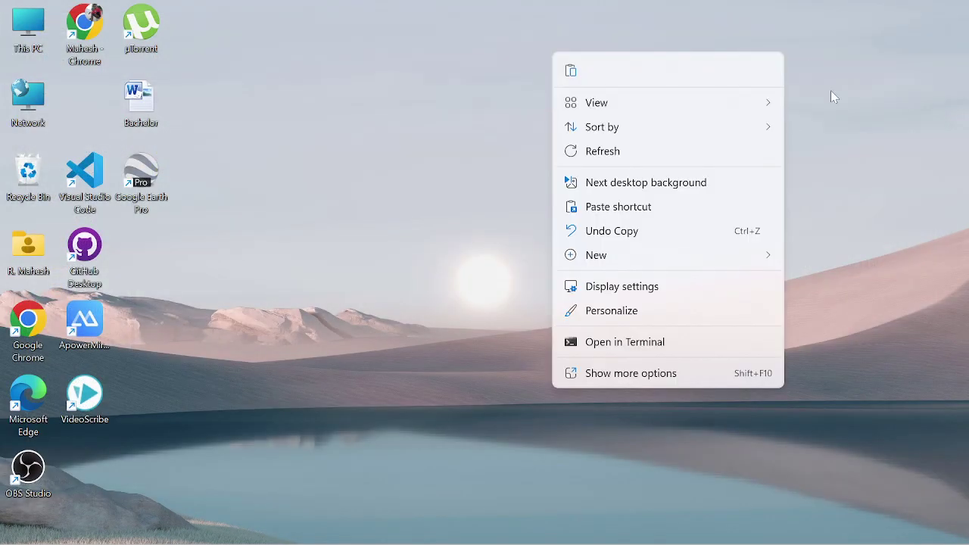
left_click(632, 159)
mouse_move(502, 539)
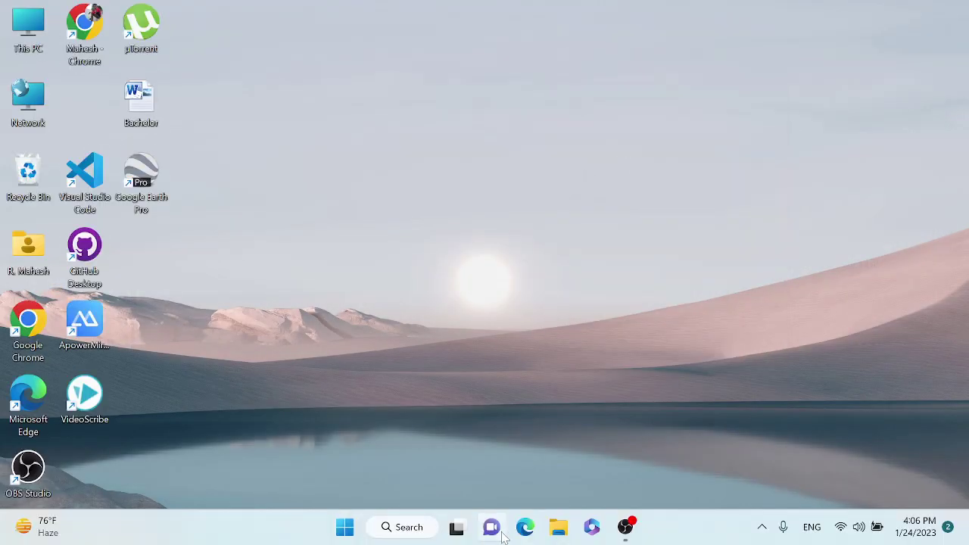
left_click(395, 528)
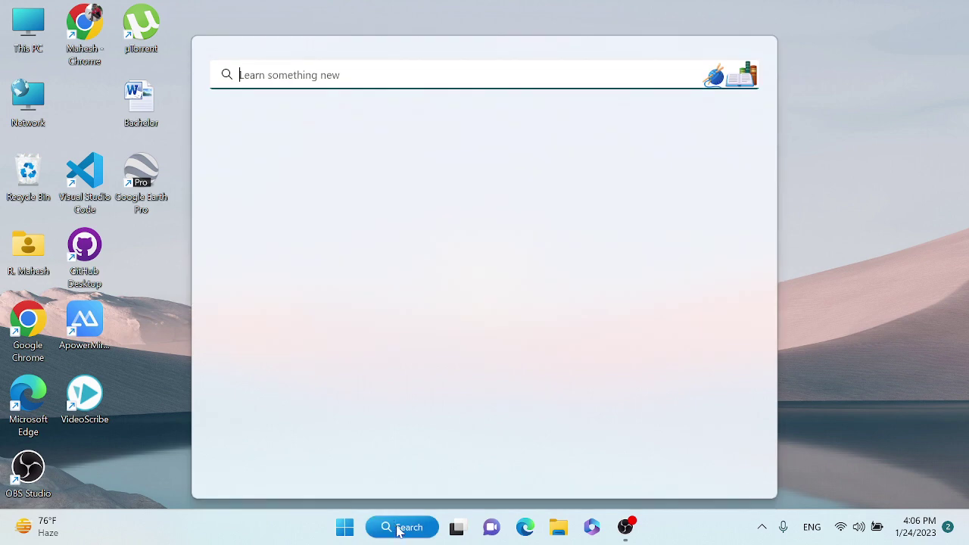
type("ar")
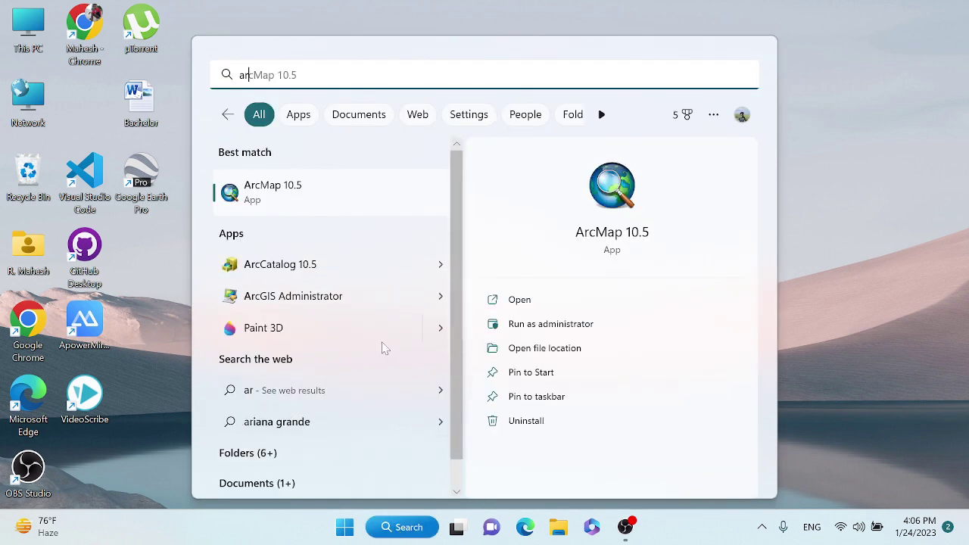
left_click(389, 199)
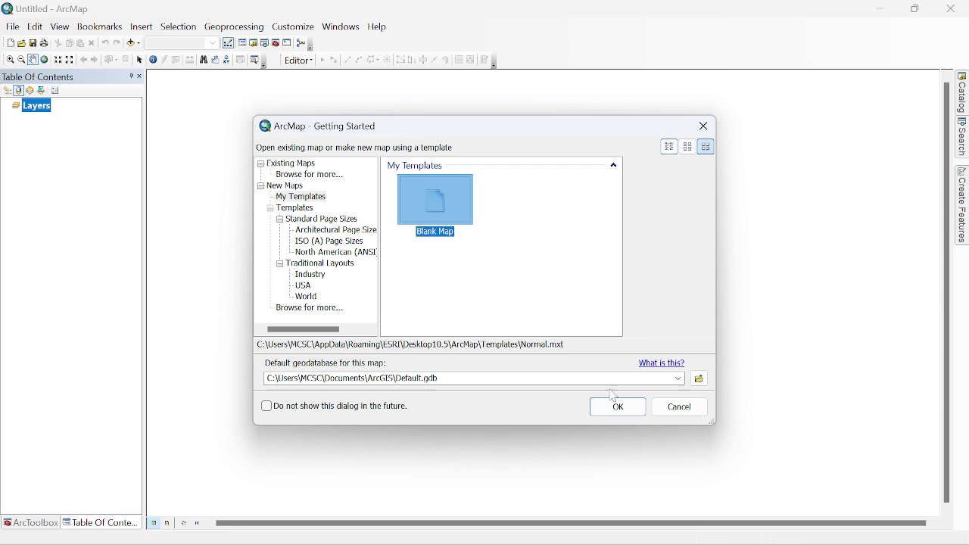
Step: Start a blank map and open the Catalog panel with Folder Connections collapsed
left_click(618, 407)
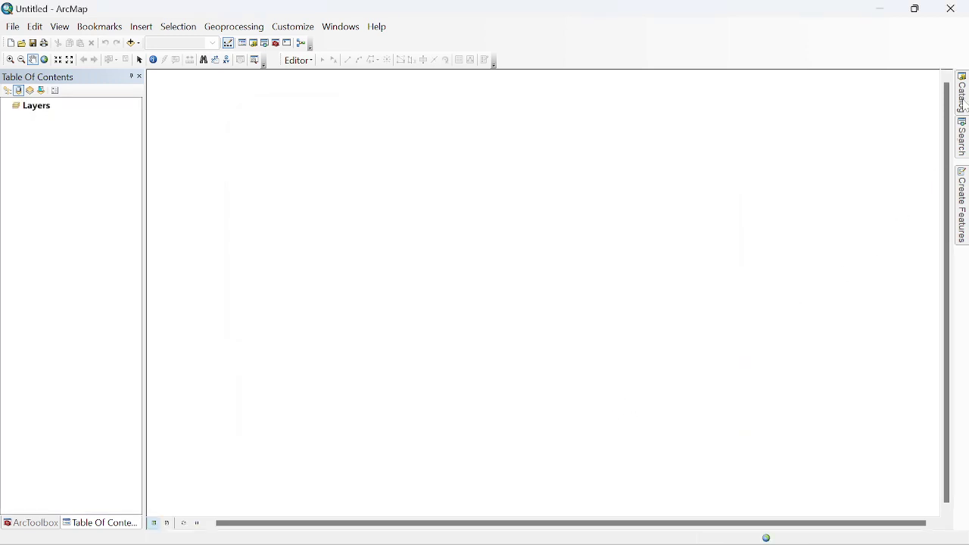
left_click(961, 99)
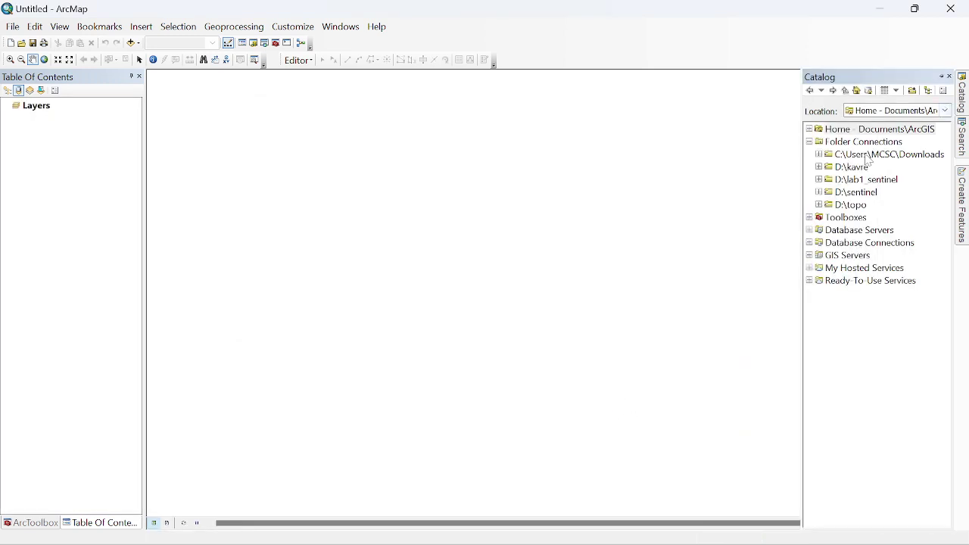
left_click(808, 149)
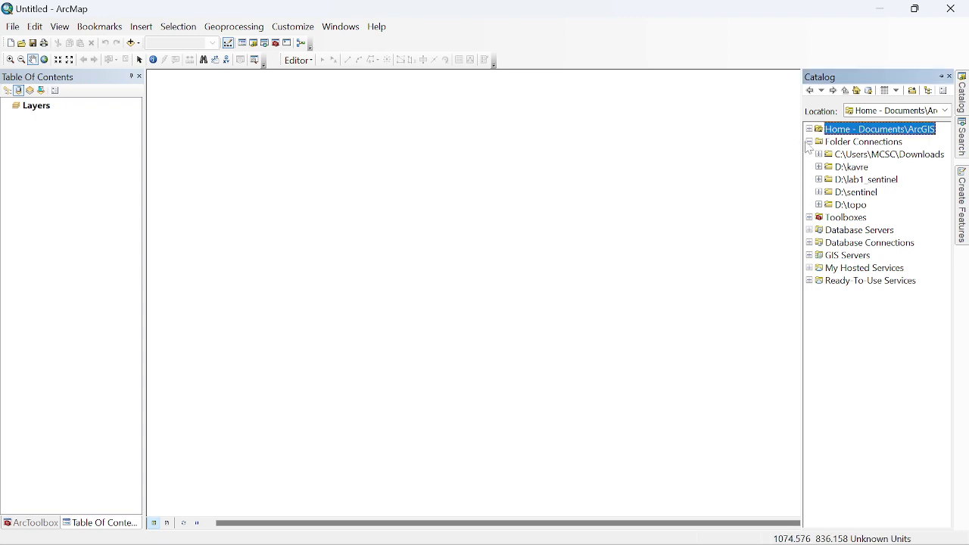
left_click(809, 142)
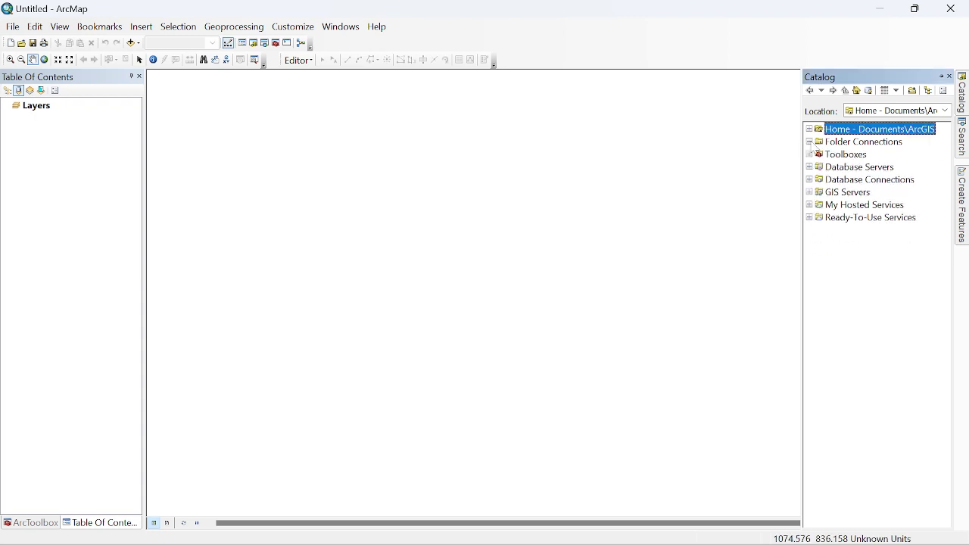
Step: Add a folder connection to D:\demo via This PC > New Volume (D:)
right_click(821, 145)
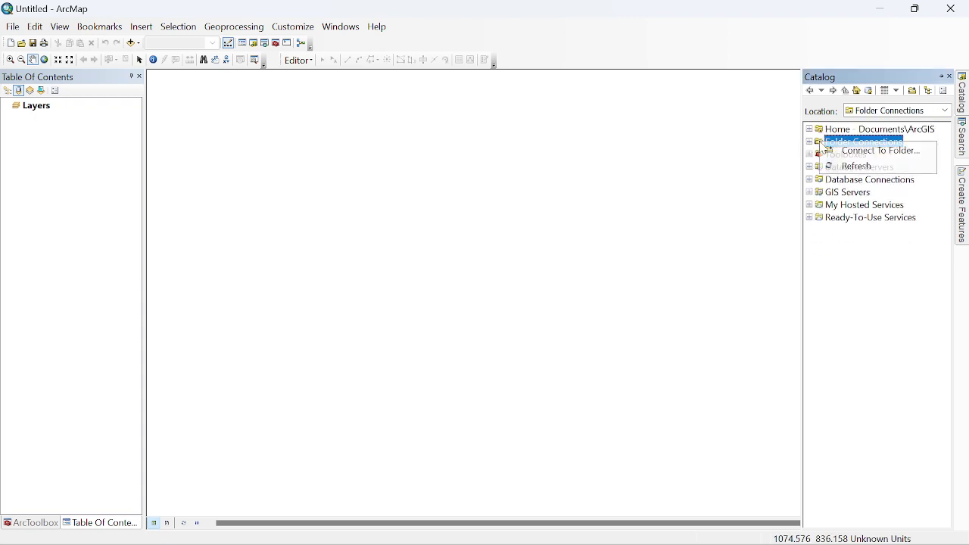
left_click(855, 150)
scroll(480, 275, "down", 2)
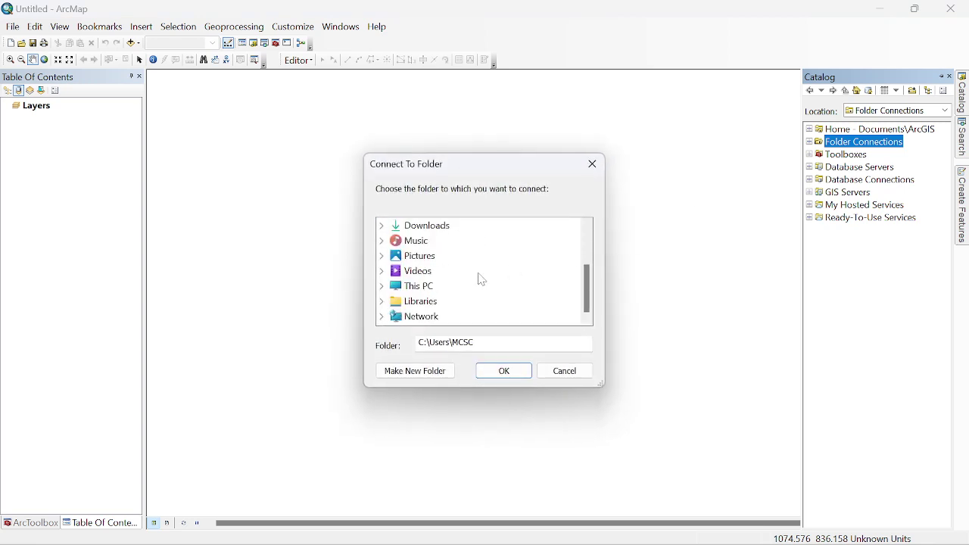
scroll(469, 285, "up", 2)
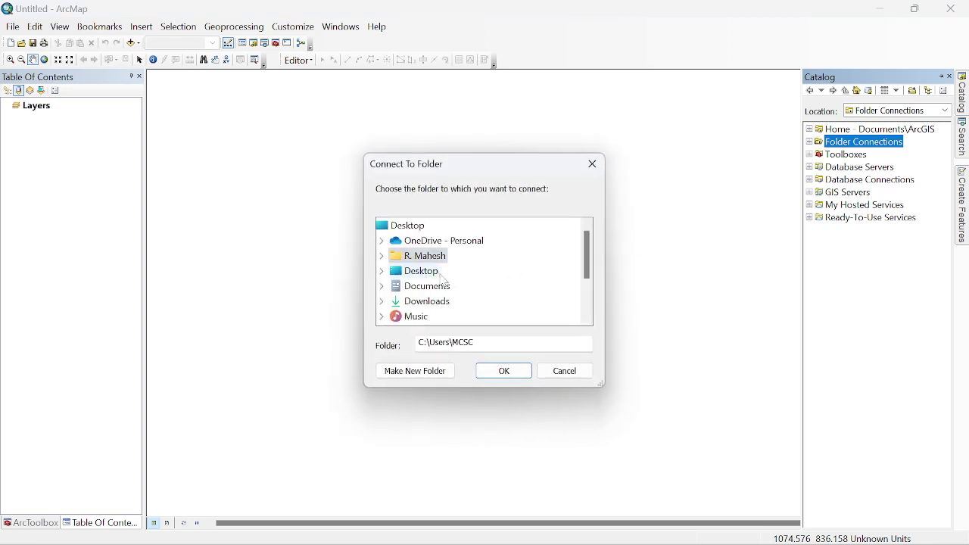
scroll(451, 282, "down", 2)
double_click(412, 286)
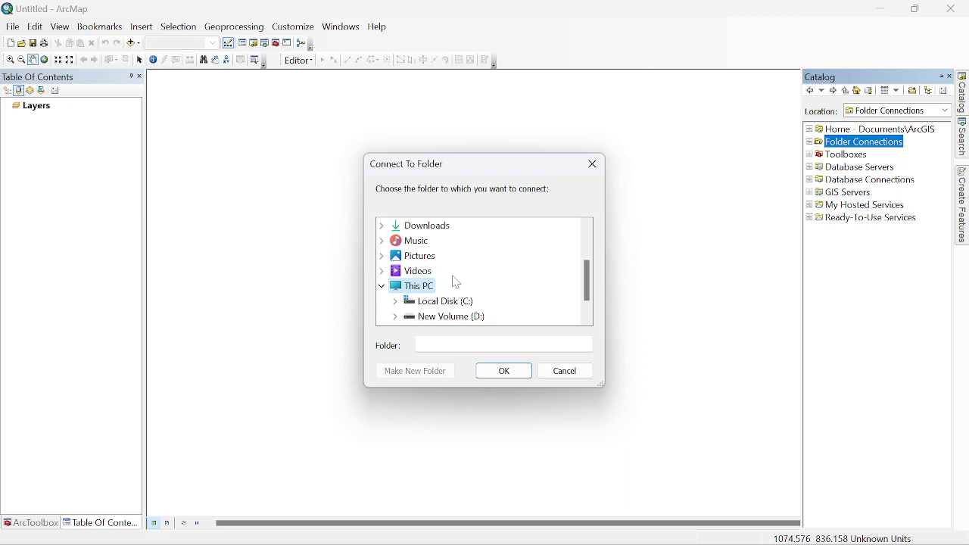
scroll(454, 277, "down", 1)
double_click(475, 285)
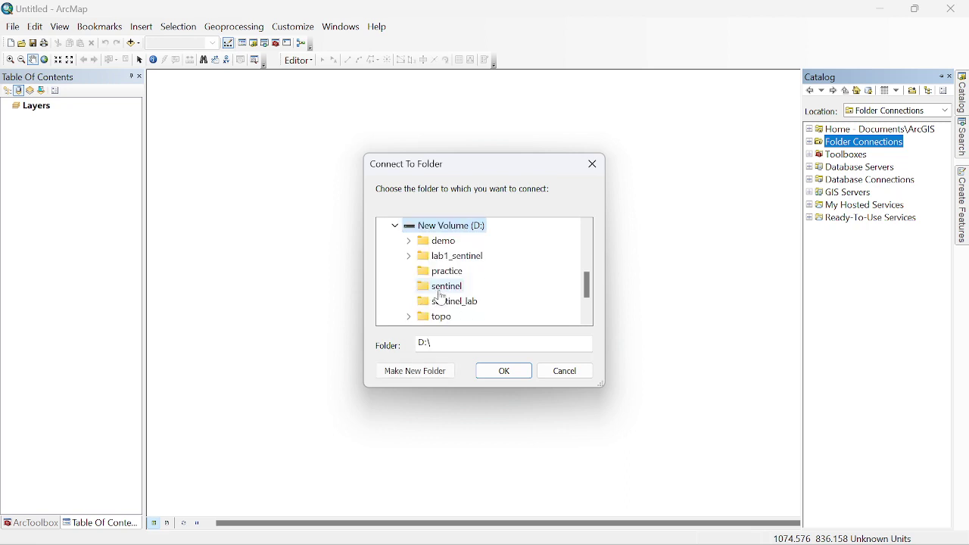
double_click(449, 242)
left_click(505, 370)
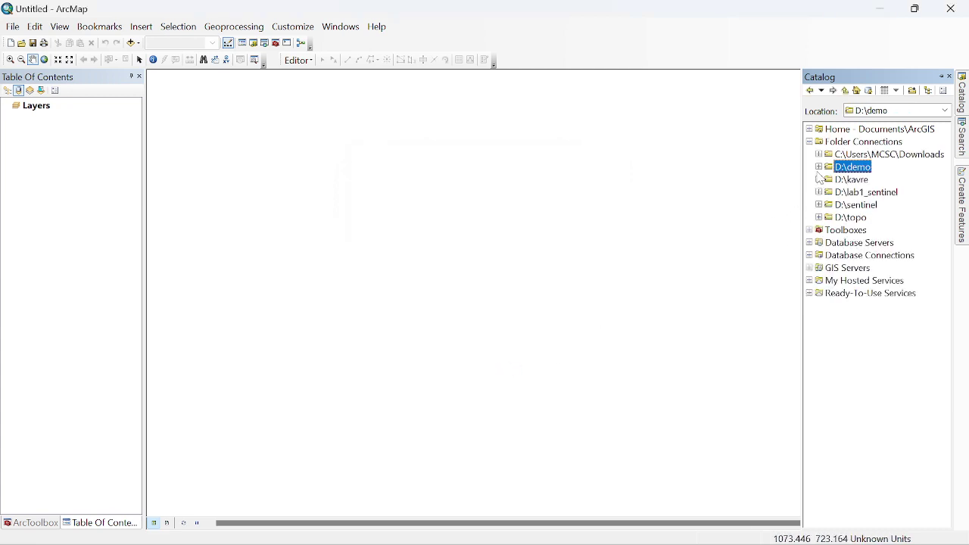
Step: Expand D:\demo > S2A_MSIL2A > GRANULE > tile > IMG_DATA > R10m to list seven T44RQR band images
left_click(819, 167)
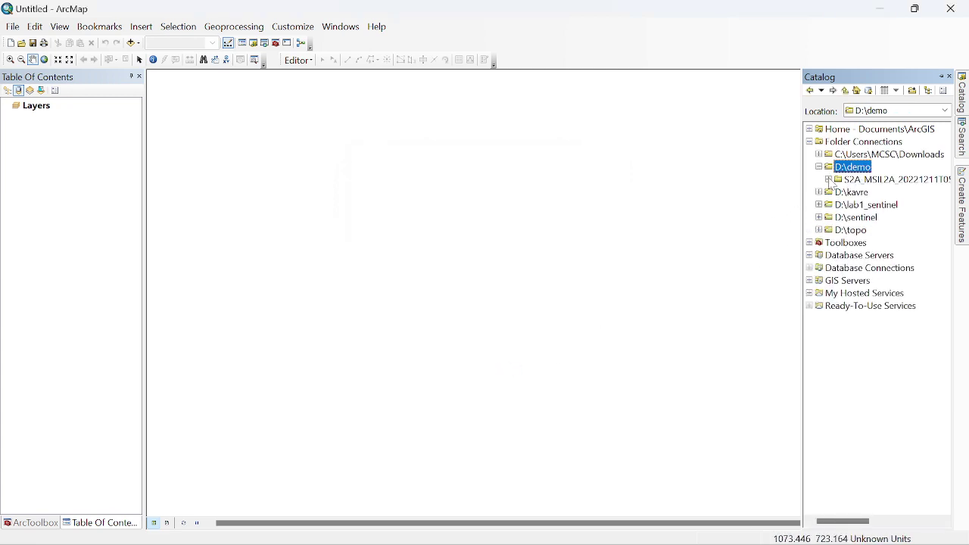
left_click(829, 180)
left_click(837, 192)
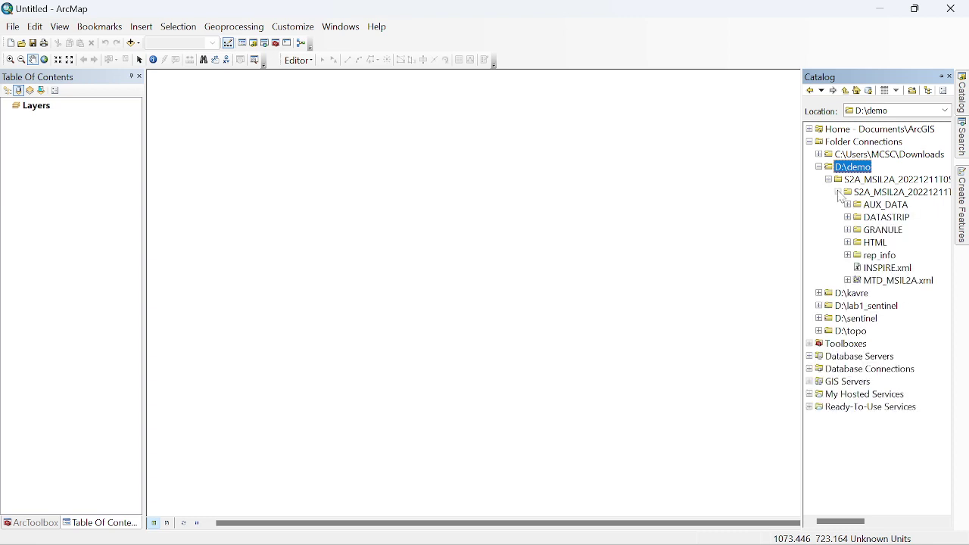
left_click(848, 232)
left_click(858, 243)
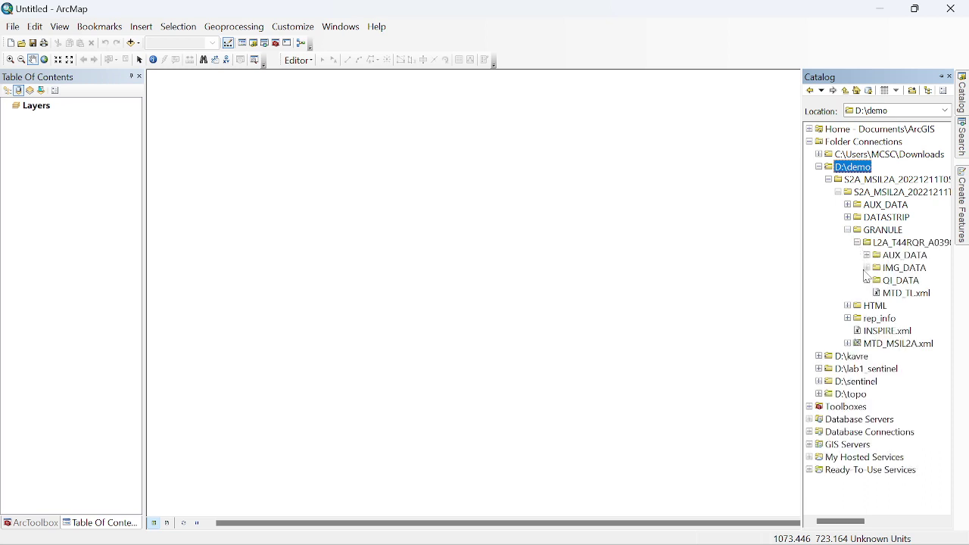
left_click(867, 268)
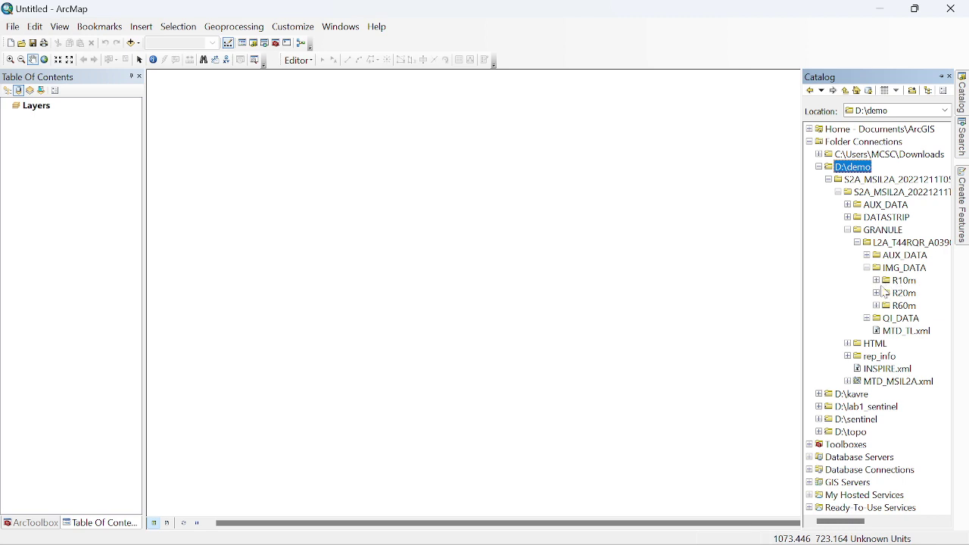
left_click(877, 280)
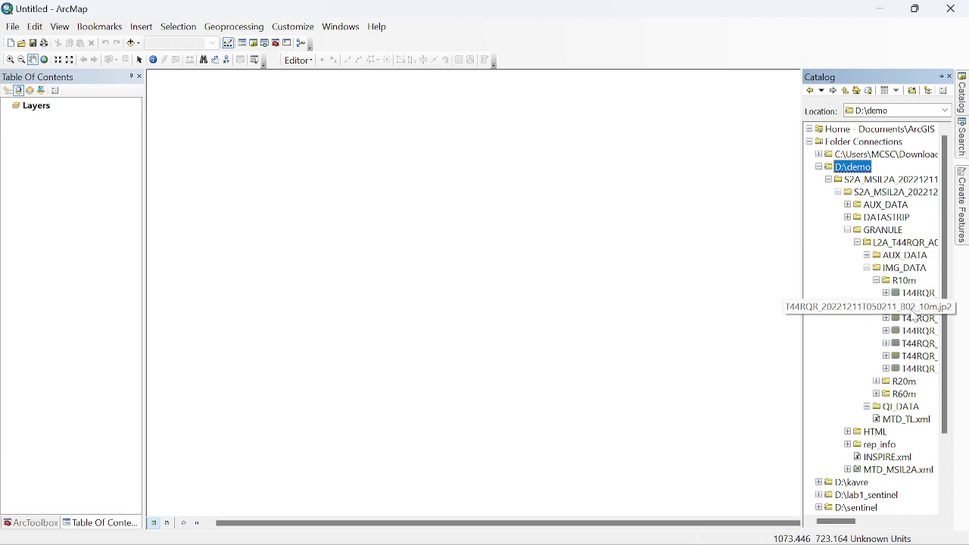
Step: Add the B02, B03 and B04 10 m .jp2 band rasters from Catalog to the map and open ArcToolbox
left_click_drag(912, 311, 585, 285)
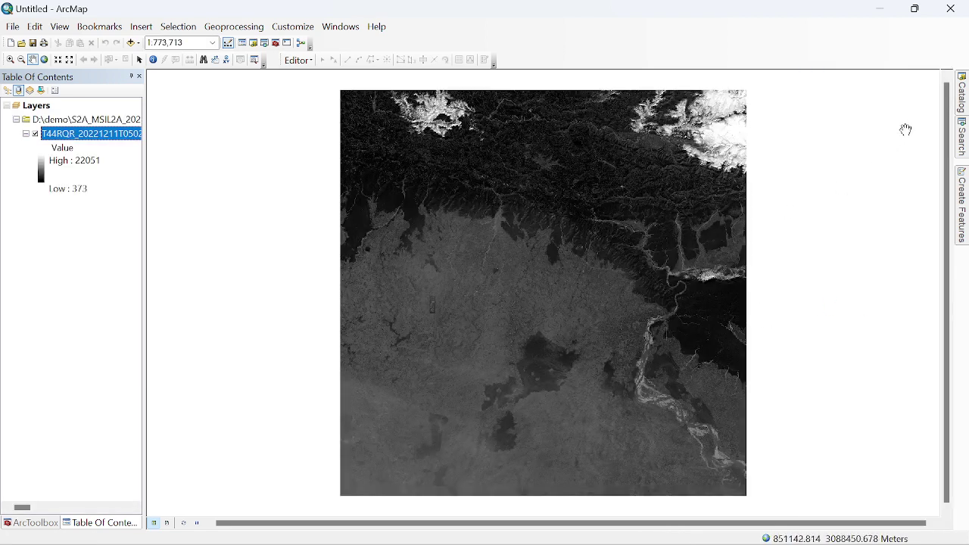
left_click(961, 94)
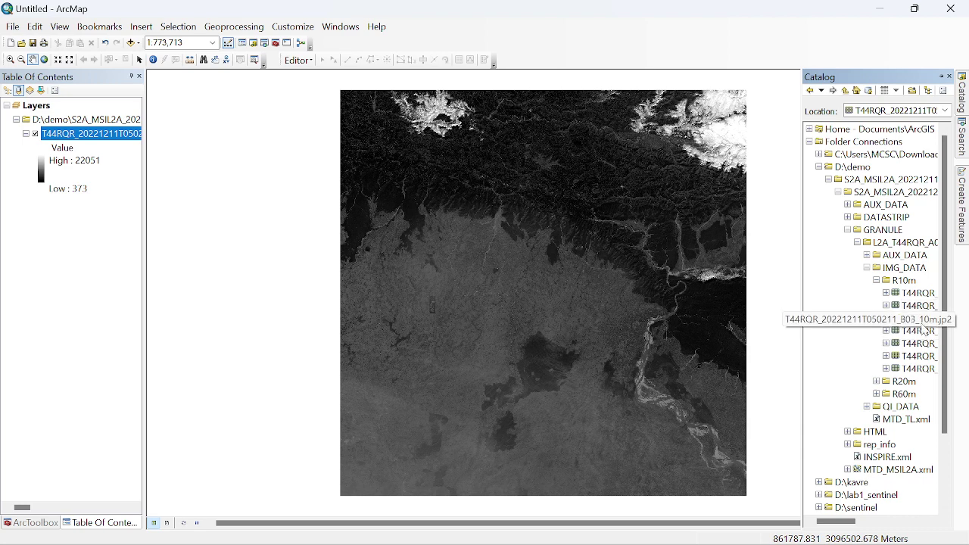
left_click_drag(924, 325, 642, 338)
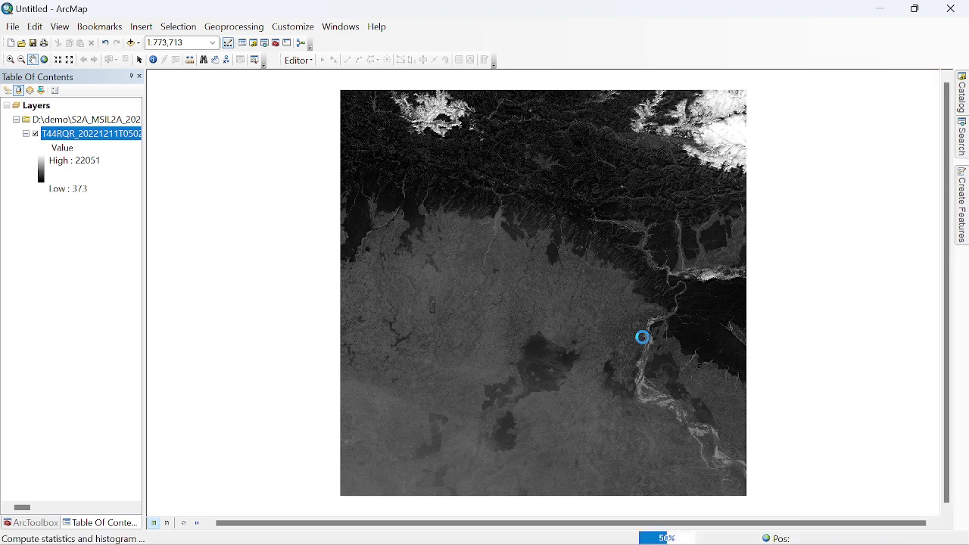
mouse_move(958, 98)
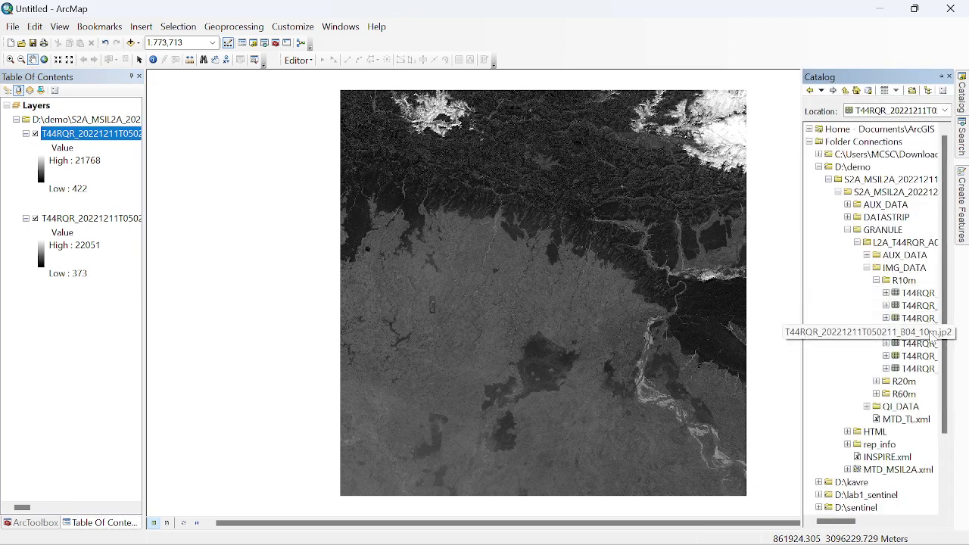
left_click_drag(930, 331, 647, 324)
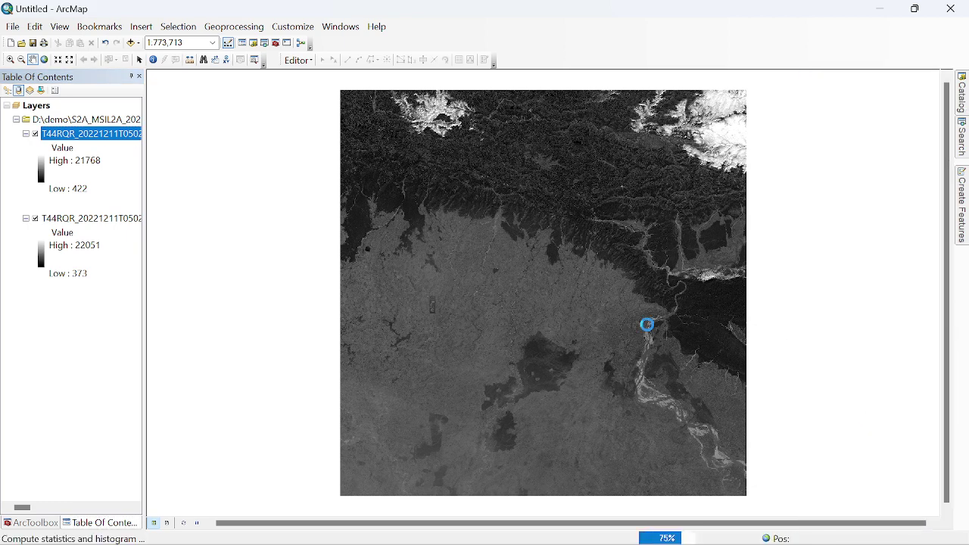
left_click(274, 44)
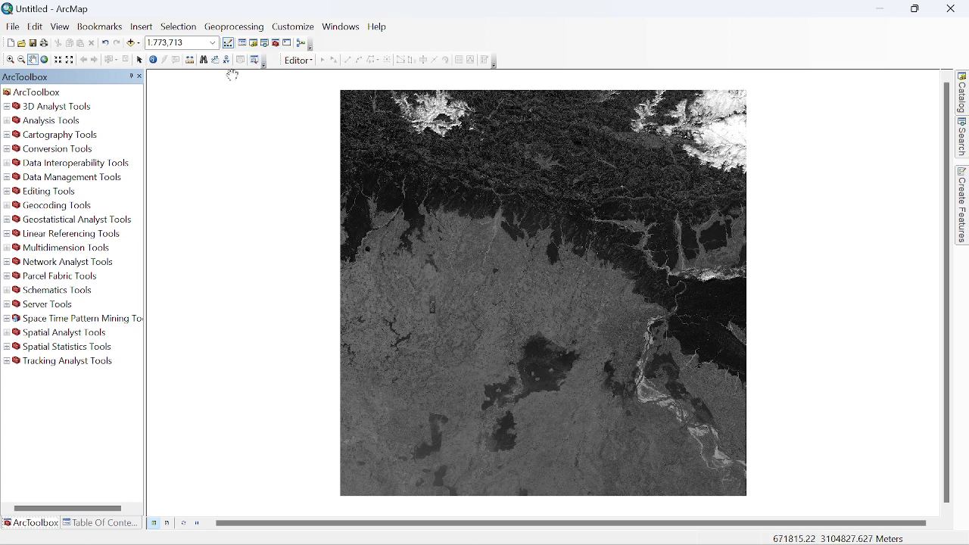
Step: Launch Composite Bands from Data Management Tools > Raster > Raster Processing
left_click(7, 177)
scroll(95, 195, "down", 4)
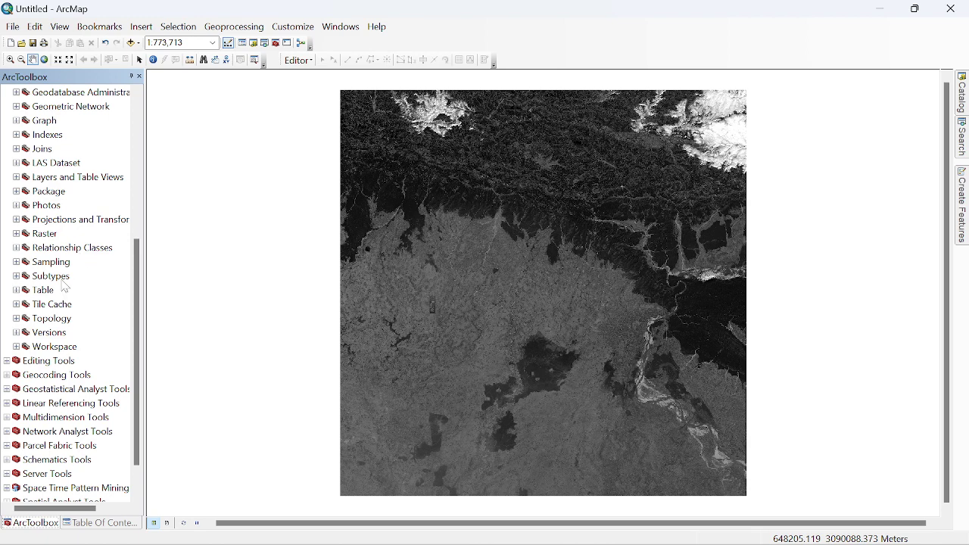
left_click(16, 235)
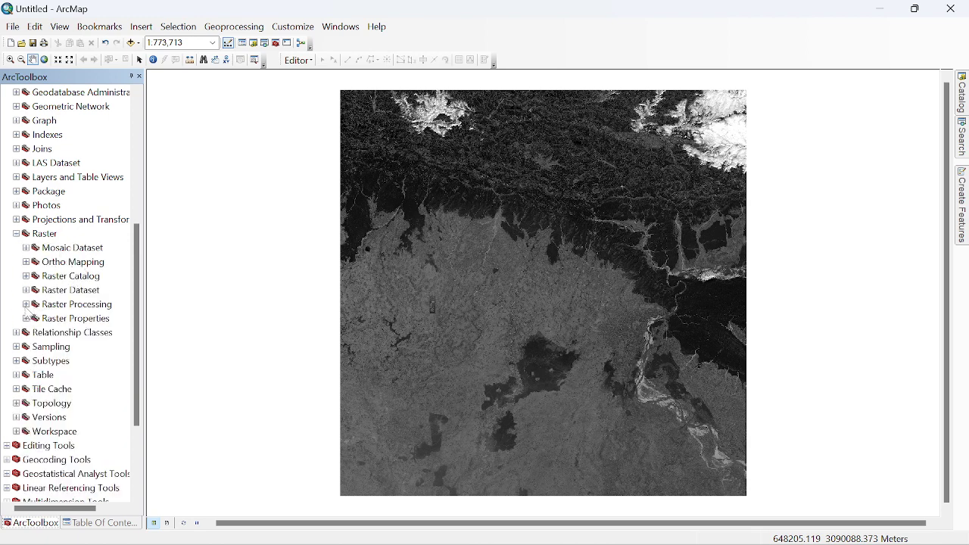
left_click(25, 305)
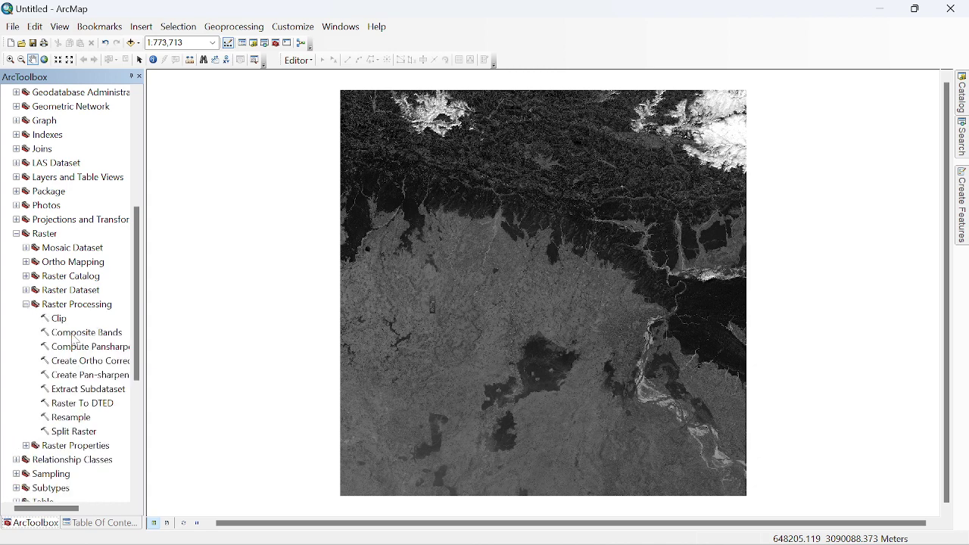
left_click(74, 336)
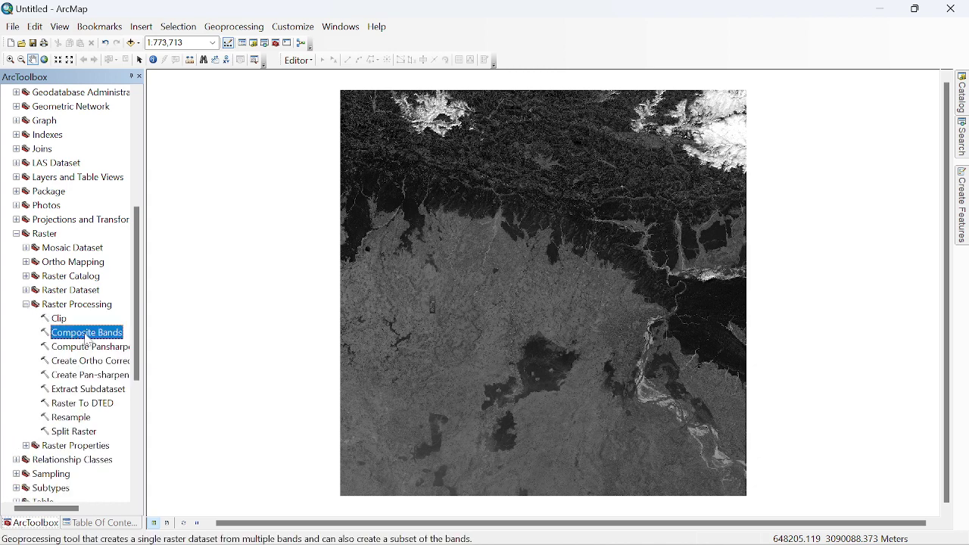
double_click(86, 338)
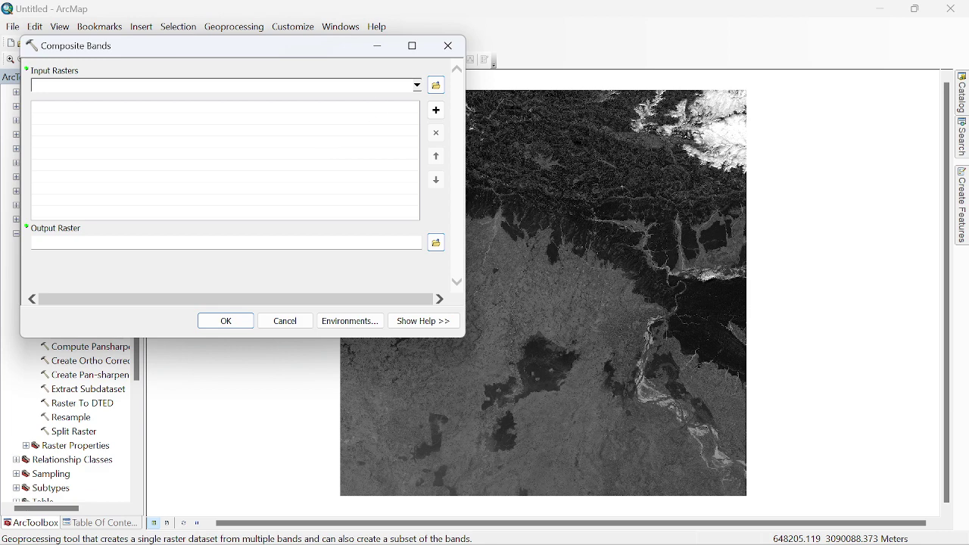
Step: Add B04, B03 and B02 as input rasters in that order, with output D:\topo\composite
left_click(418, 86)
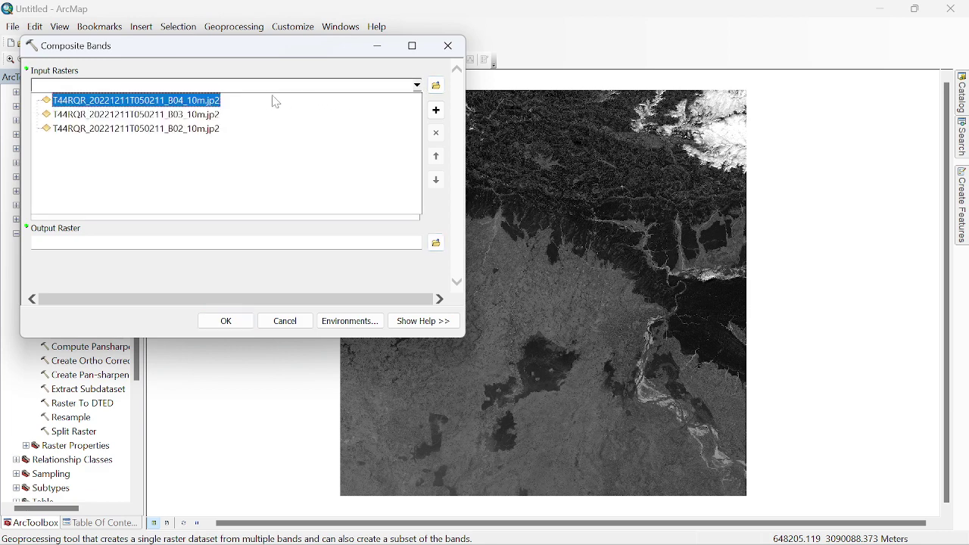
left_click(185, 101)
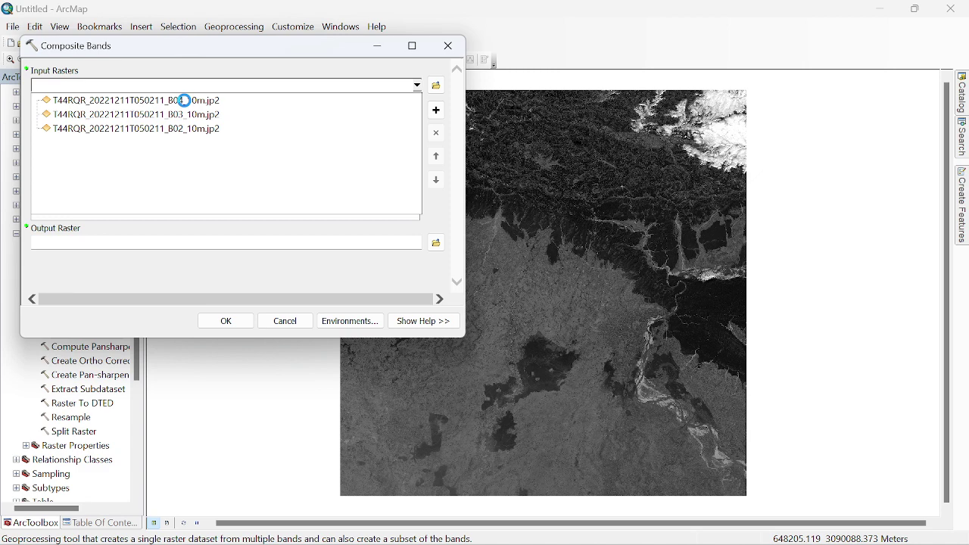
left_click(418, 87)
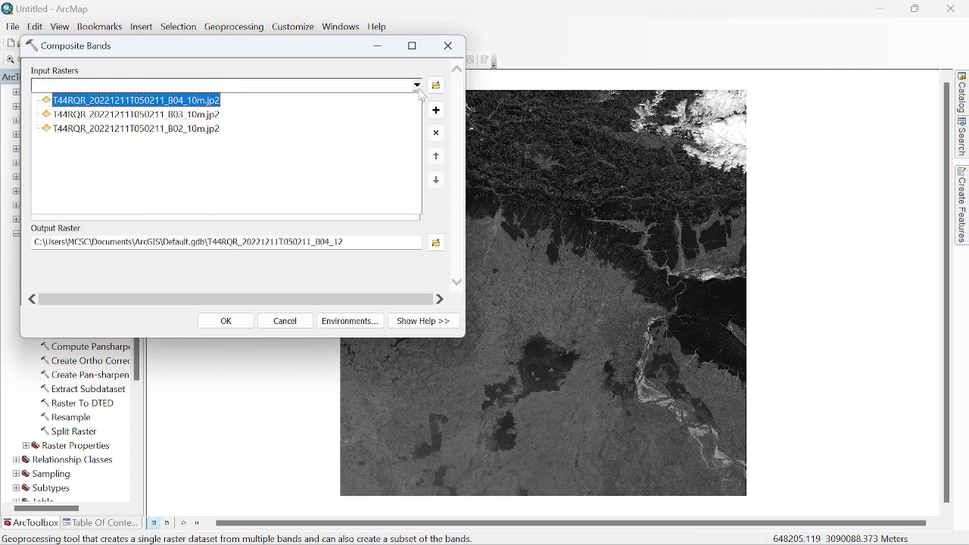
left_click(202, 118)
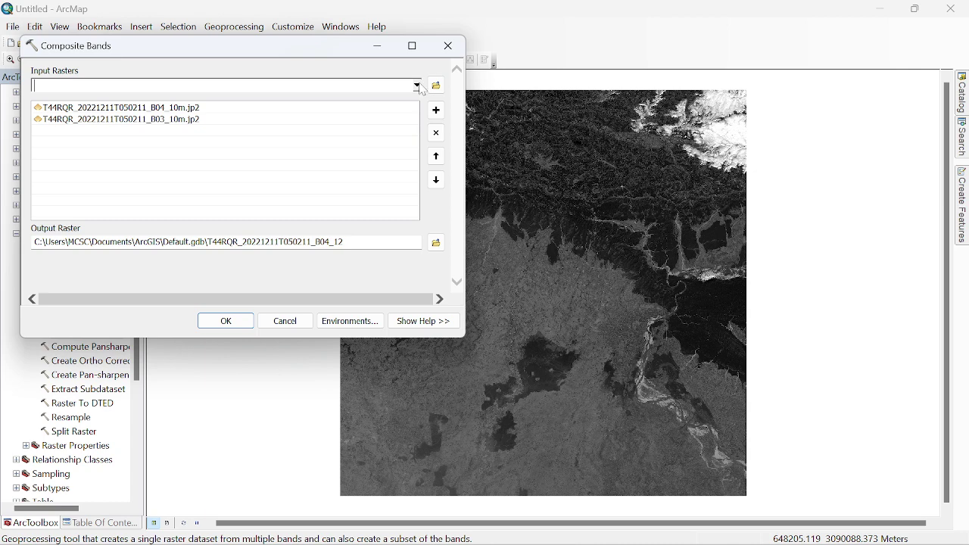
left_click(418, 87)
left_click(206, 130)
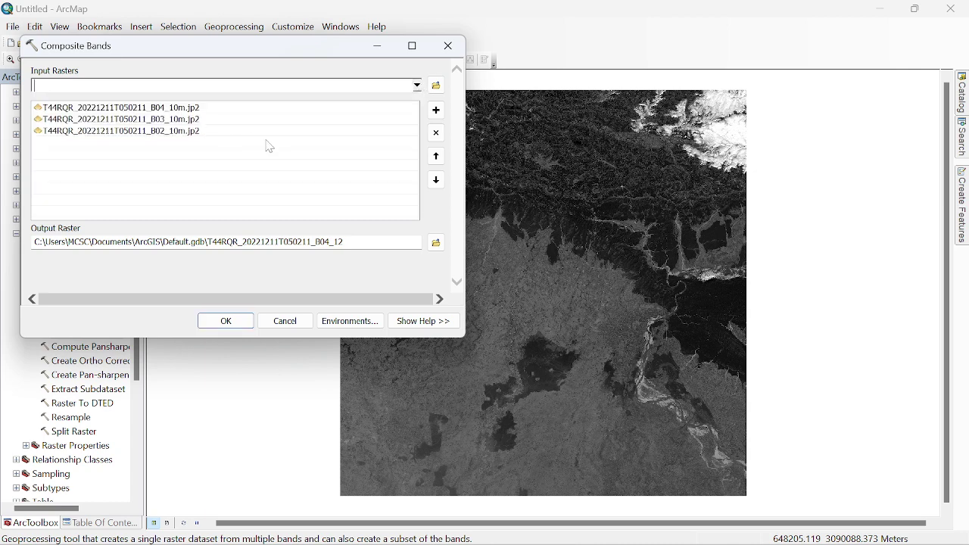
left_click(437, 242)
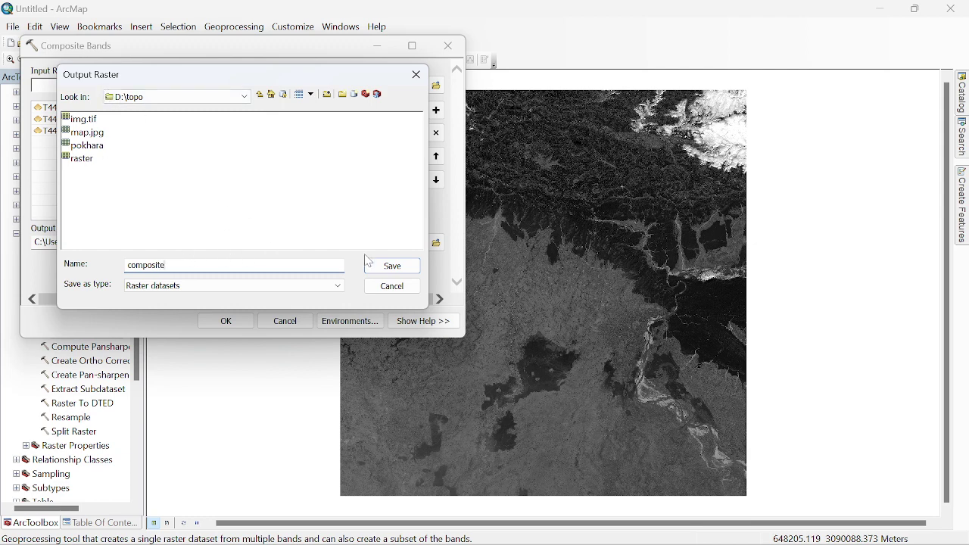
left_click(390, 266)
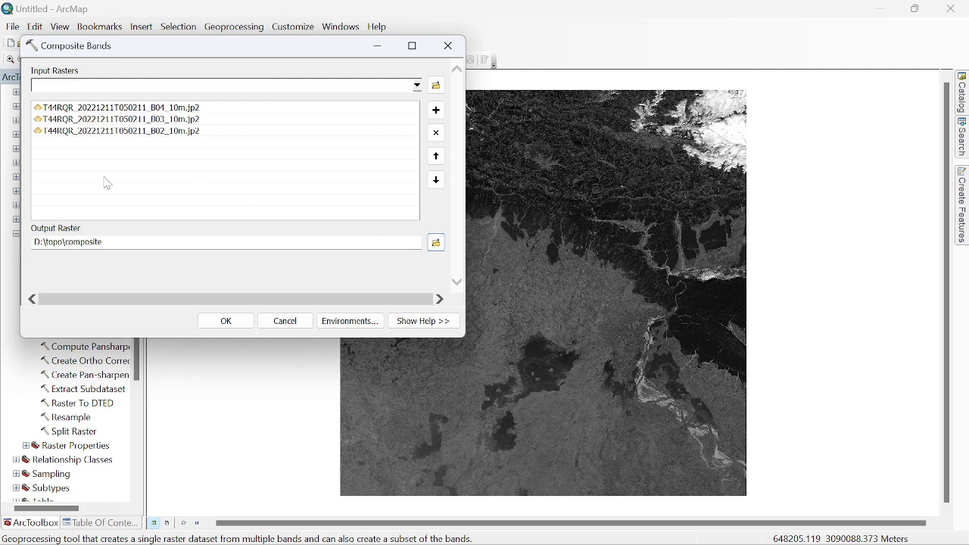
Step: Run Composite Bands with OK to create D:\topo\composite
left_click(226, 321)
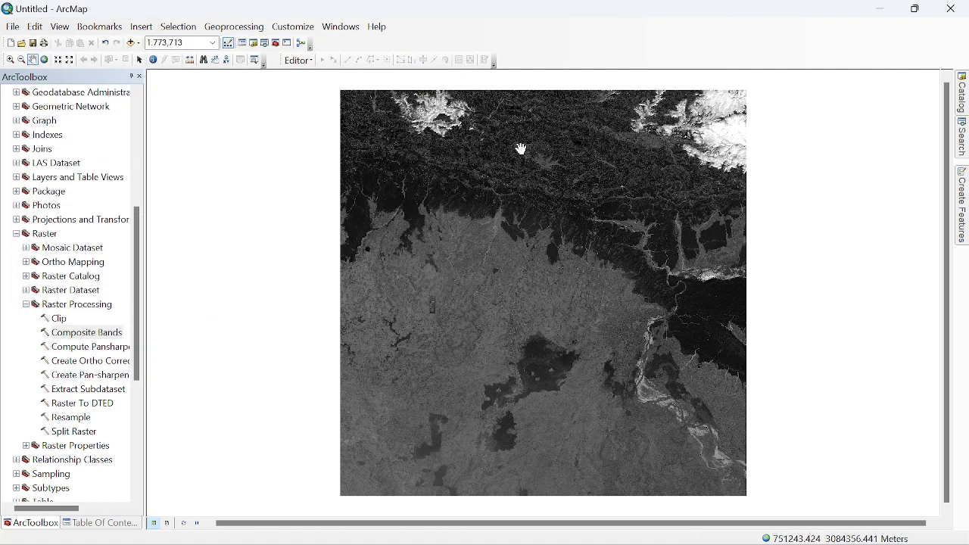